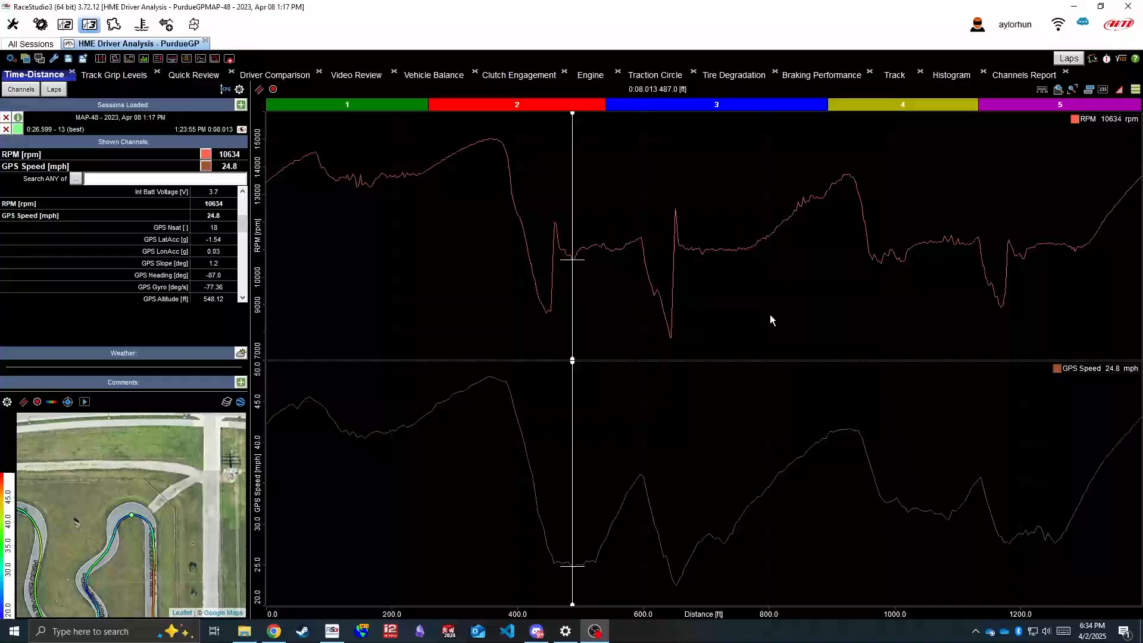
# - Examine the flat RPM stretch in sector 3 and study the matching corners and main straight on the track map
pyautogui.click(721, 249)
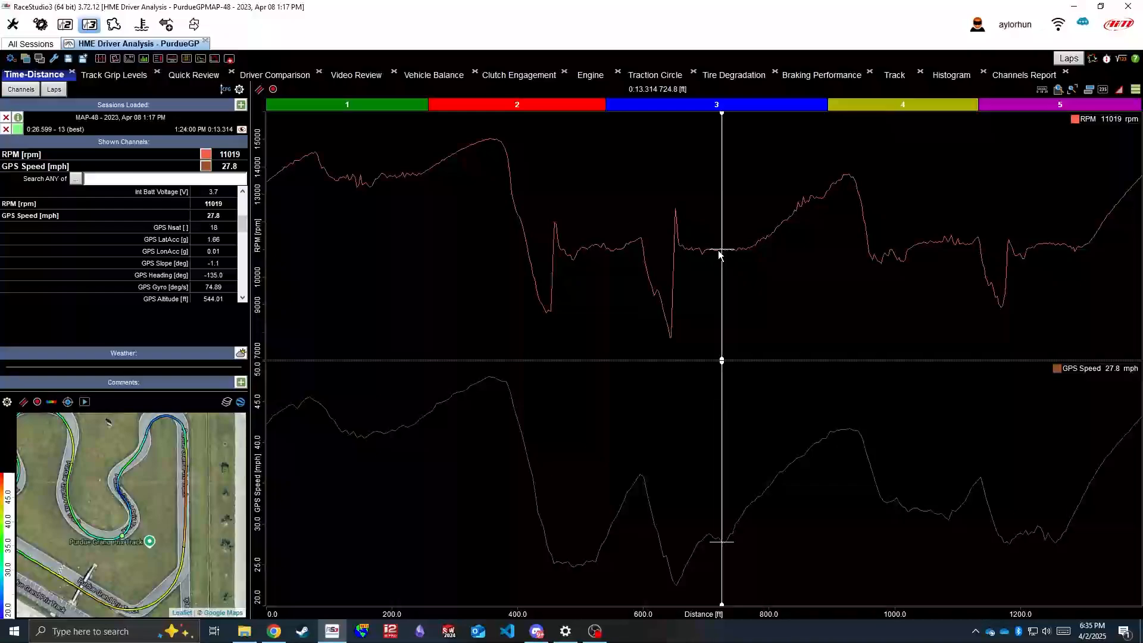
pyautogui.click(690, 253)
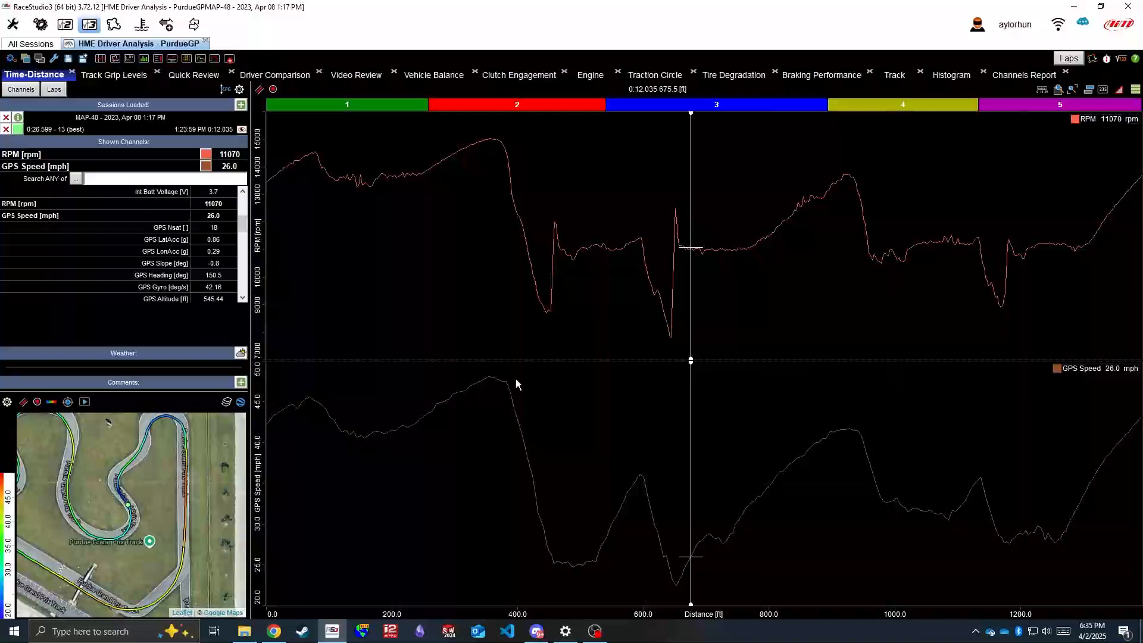
pyautogui.moveTo(144, 554); pyautogui.dragTo(247, 479)
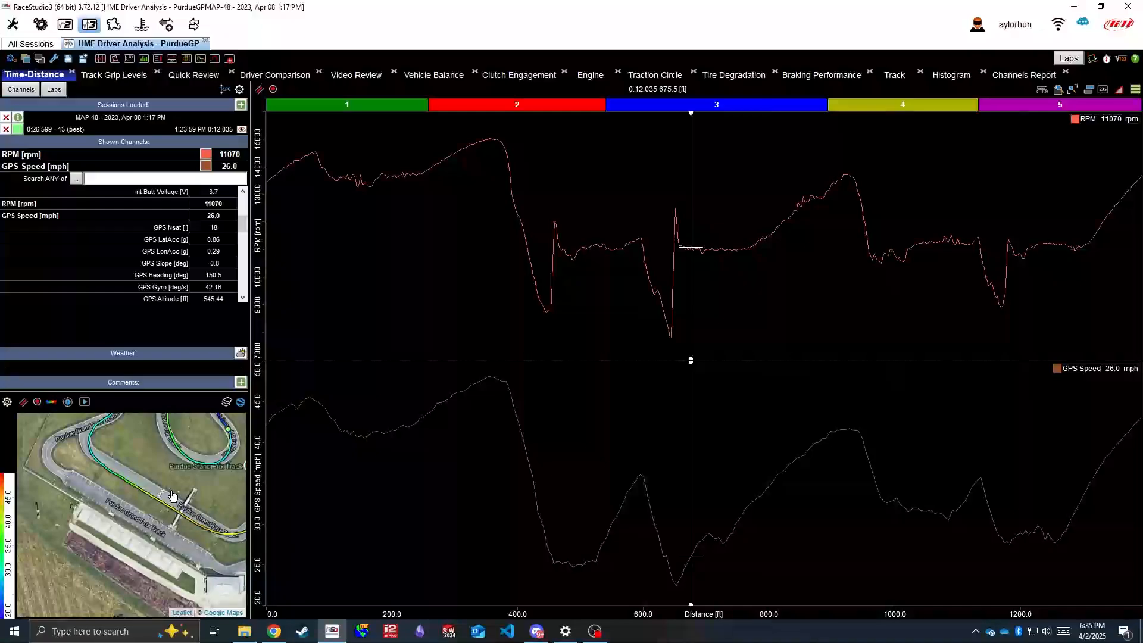
pyautogui.moveTo(169, 511); pyautogui.dragTo(133, 543)
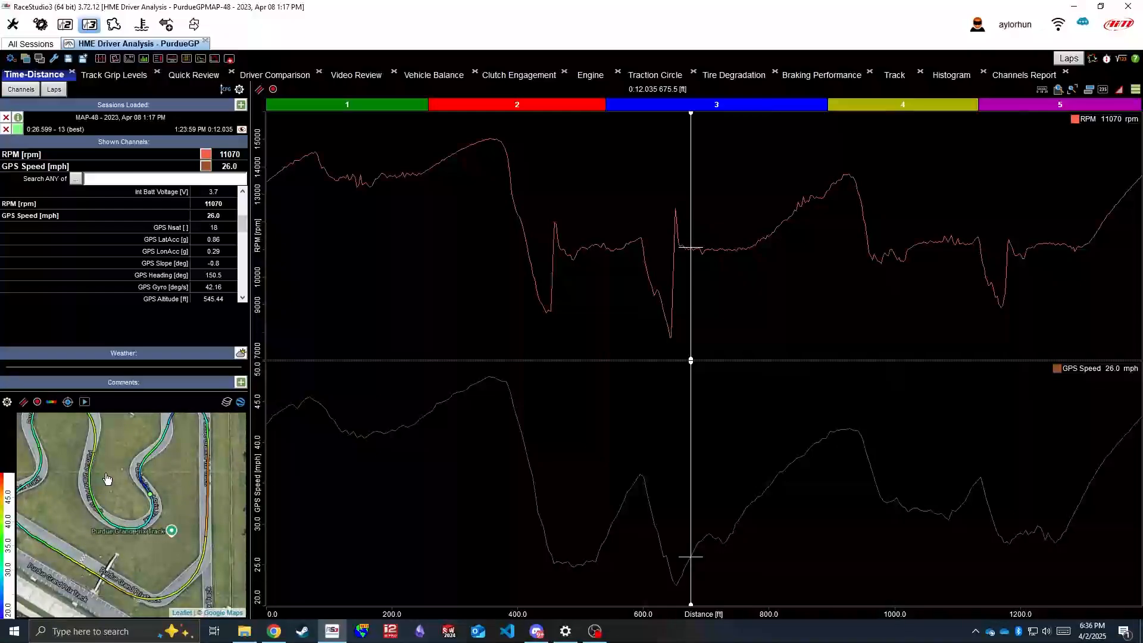
pyautogui.moveTo(107, 479); pyautogui.dragTo(122, 489)
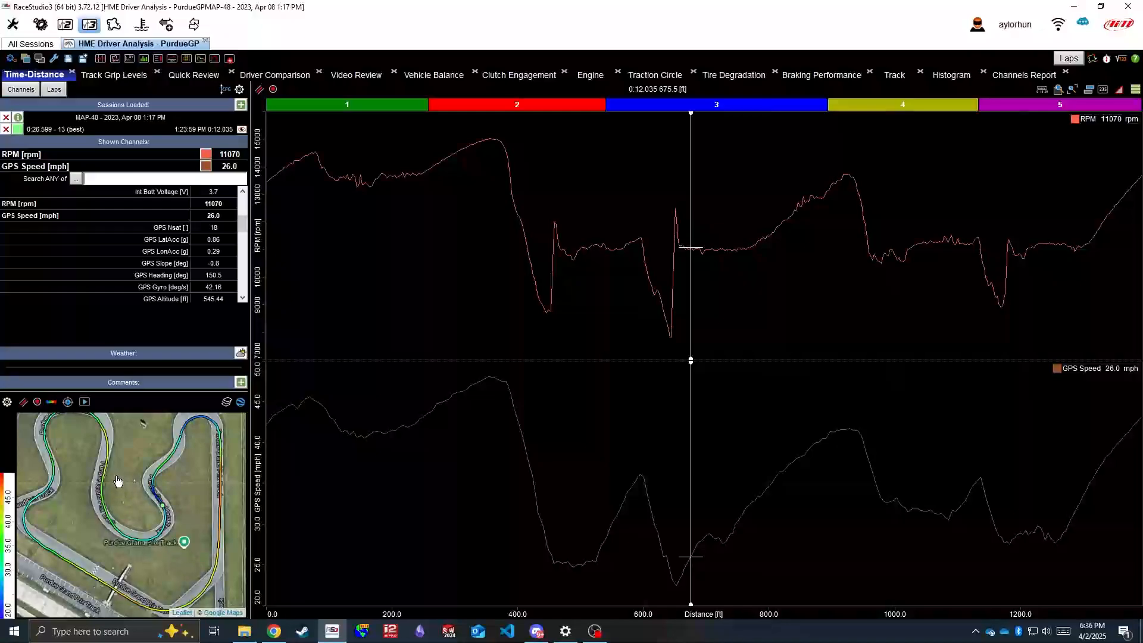
pyautogui.moveTo(111, 509); pyautogui.dragTo(138, 487)
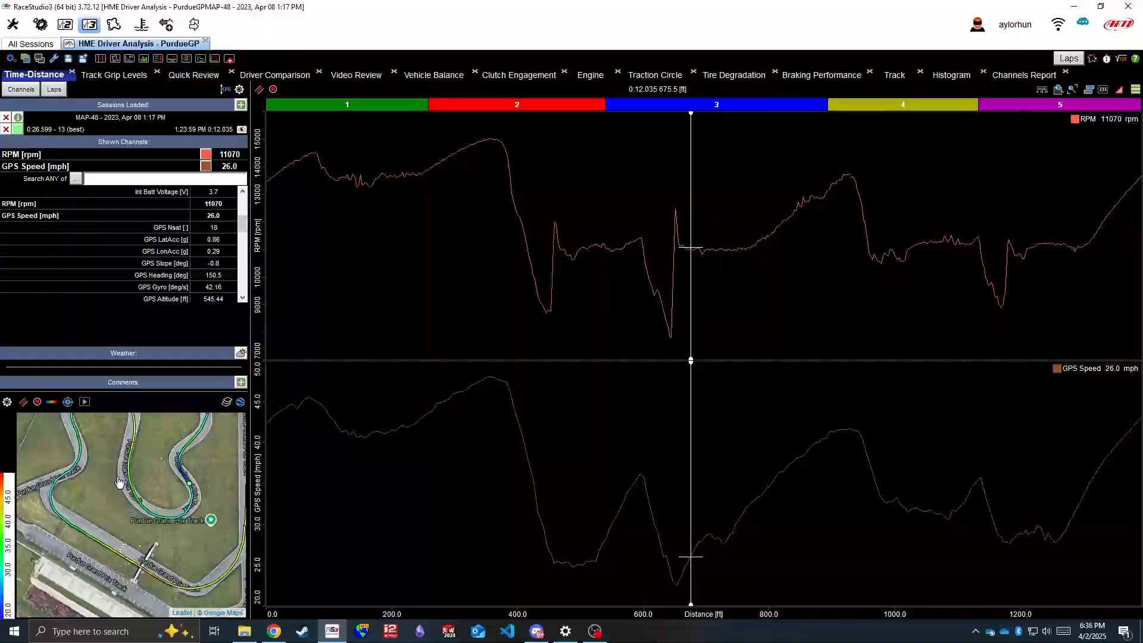
pyautogui.moveTo(140, 543); pyautogui.dragTo(148, 519)
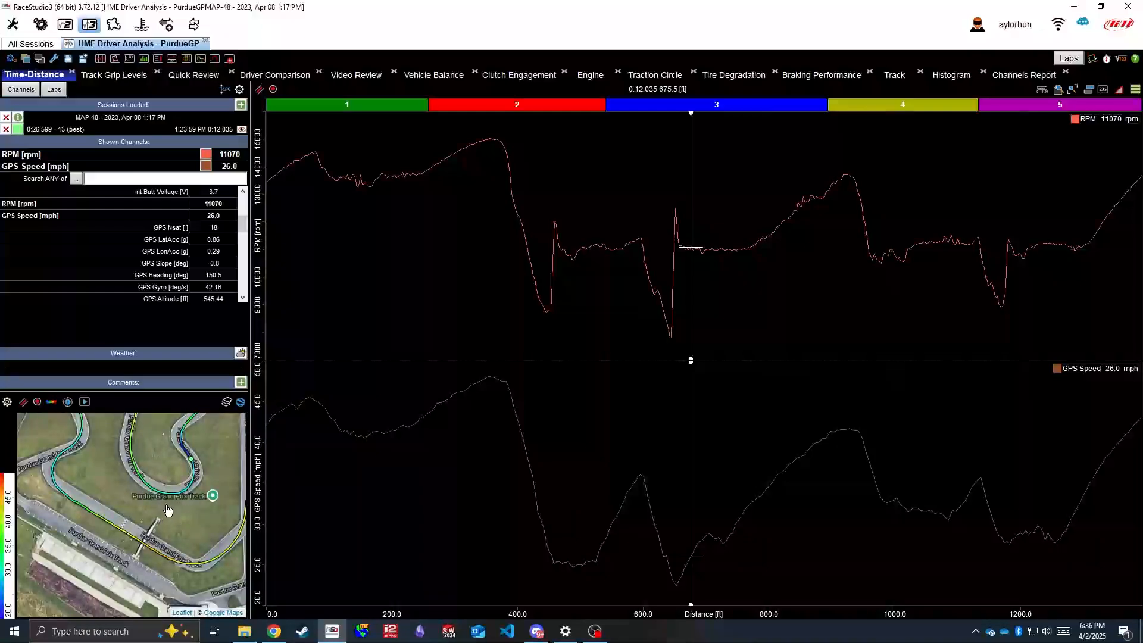
pyautogui.moveTo(171, 533); pyautogui.dragTo(132, 534)
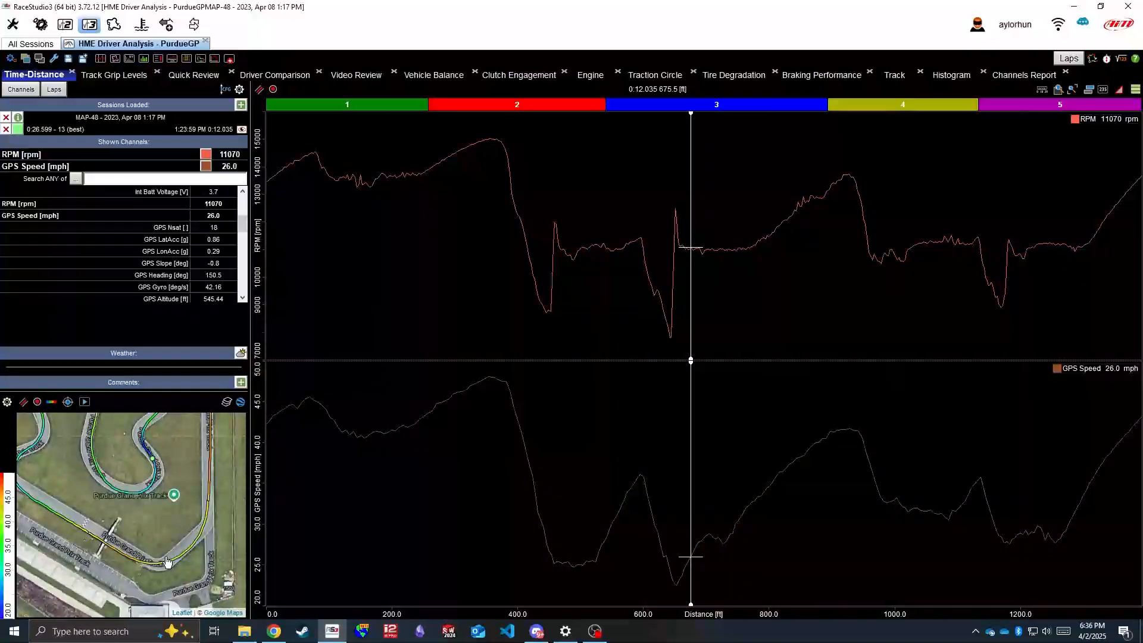
pyautogui.moveTo(149, 479); pyautogui.dragTo(130, 535)
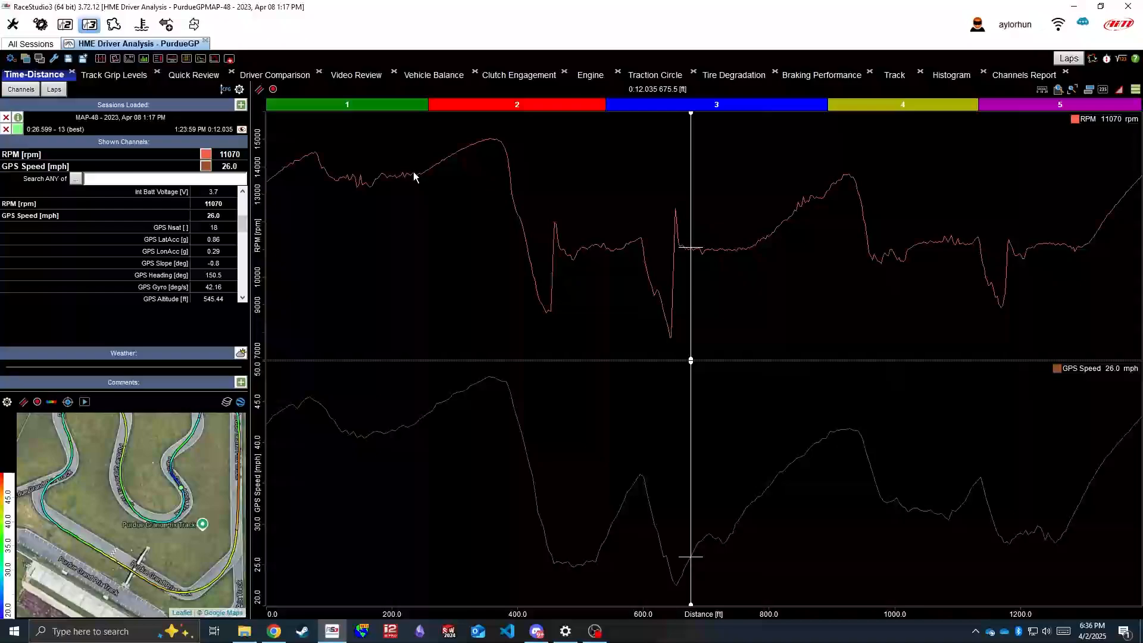
# - Inspect RPM and GPS speed through the later part of sector 1 and show the whole circuit in the track map
pyautogui.moveTo(327, 180); pyautogui.dragTo(398, 196)
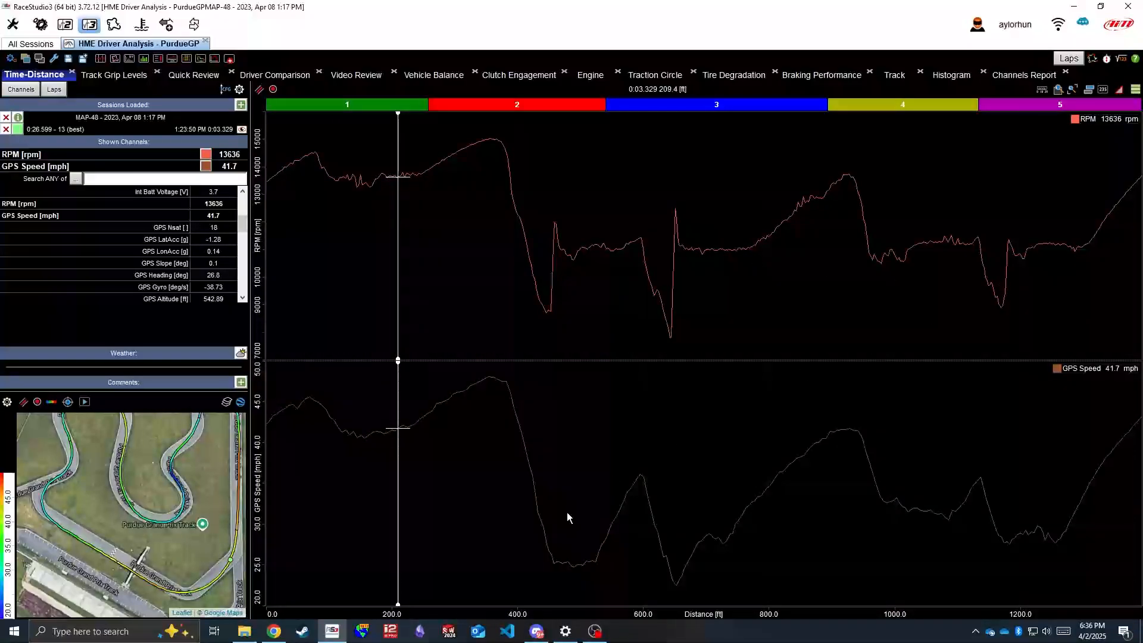
pyautogui.scroll(1, 178, 540)
pyautogui.scroll(-1, 178, 540)
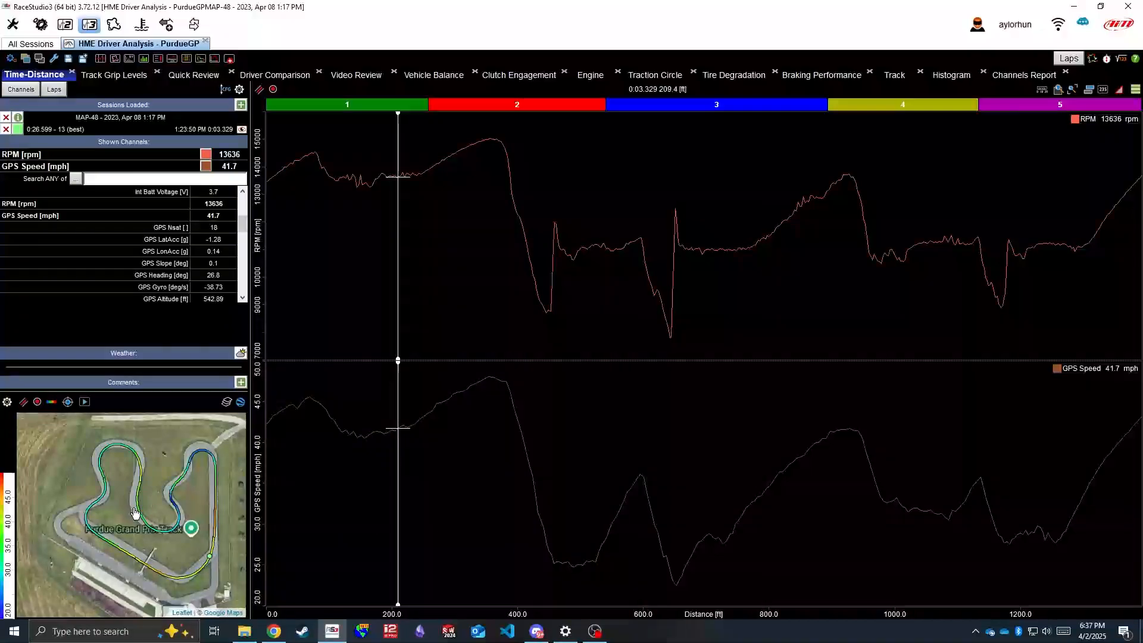
pyautogui.moveTo(188, 527); pyautogui.dragTo(142, 542)
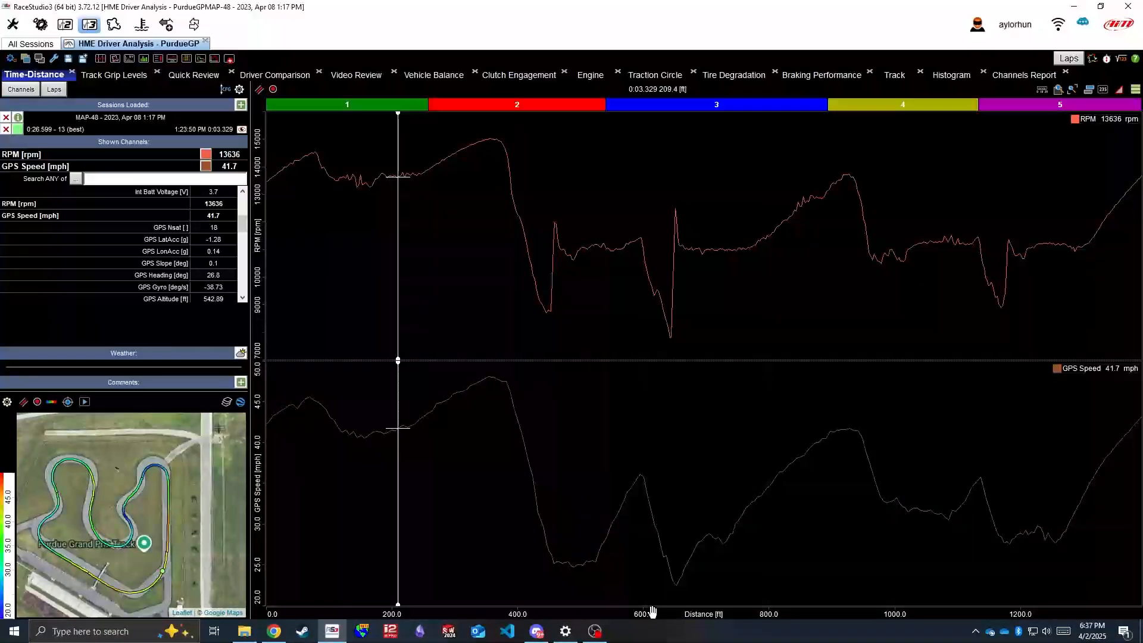
pyautogui.moveTo(201, 516); pyautogui.dragTo(212, 513)
# - Locate the hairpin and its exit on the track map and compare them with the RPM and GPS speed traces
pyautogui.click(170, 462)
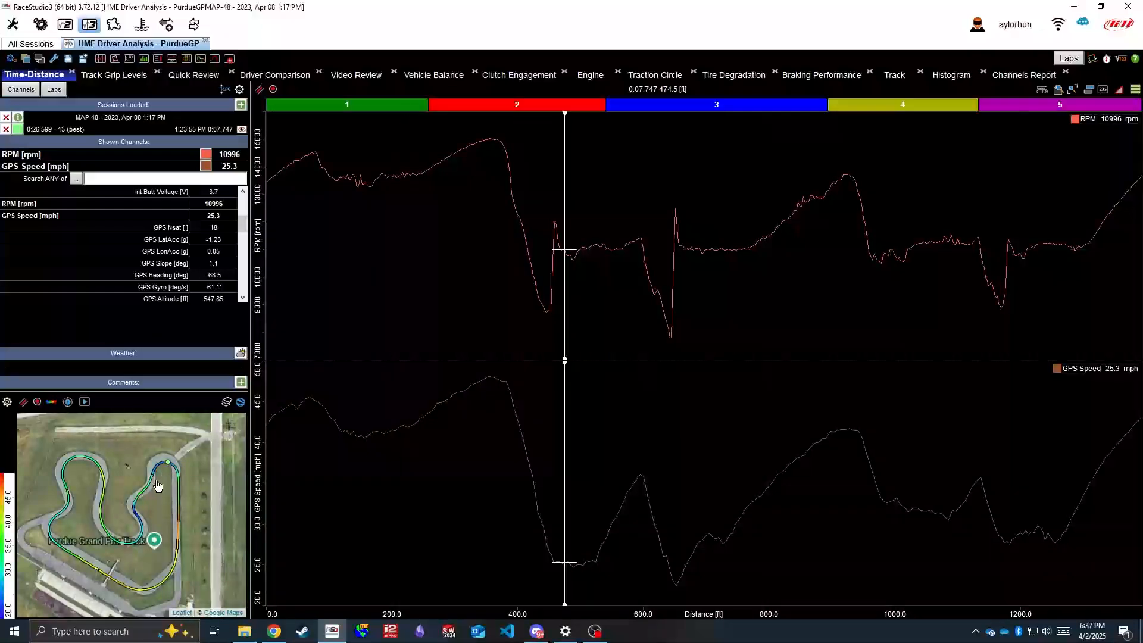
pyautogui.click(150, 483)
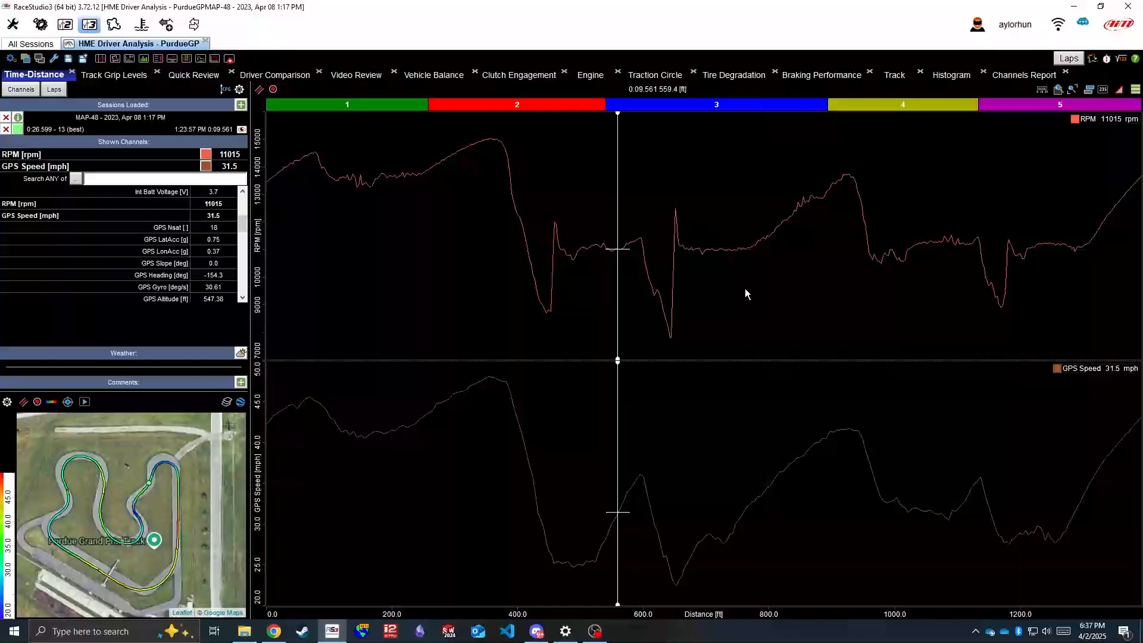
pyautogui.click(616, 234)
pyautogui.click(161, 463)
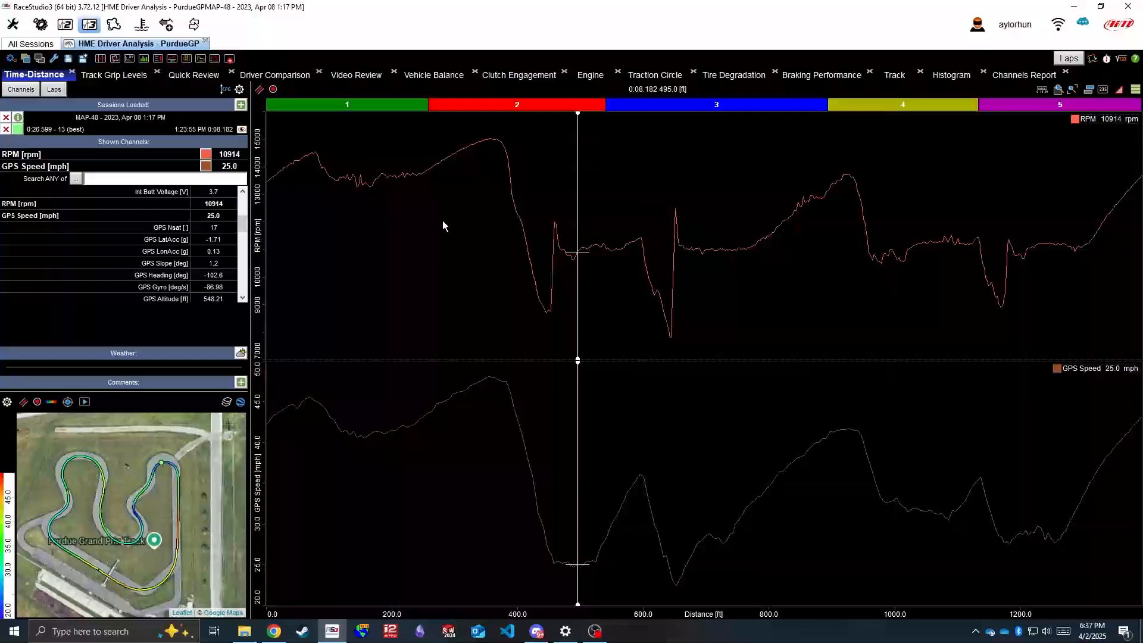
# - Inspect the RPM dip, the spike that follows it and the start of the flat stretch in sector 3
pyautogui.click(699, 252)
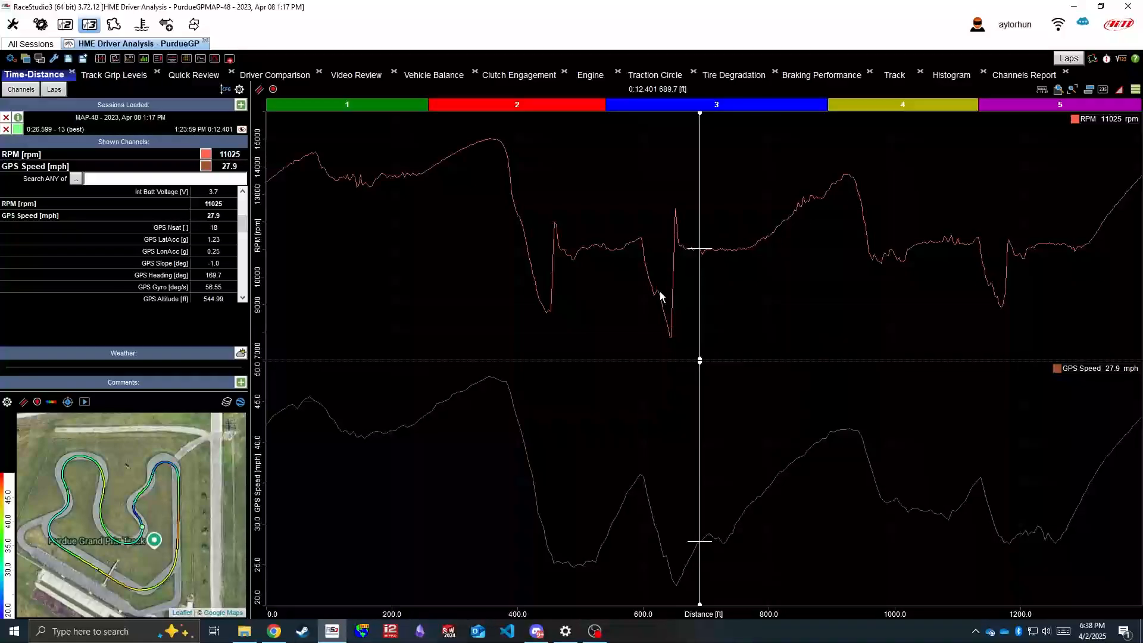
pyautogui.click(670, 337)
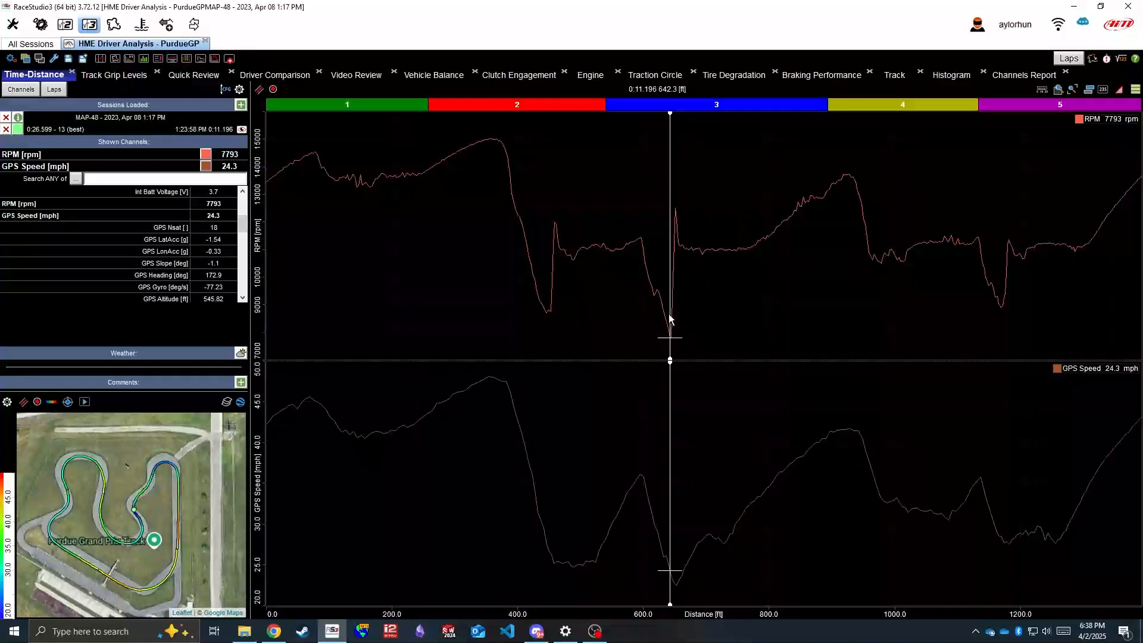
pyautogui.click(664, 295)
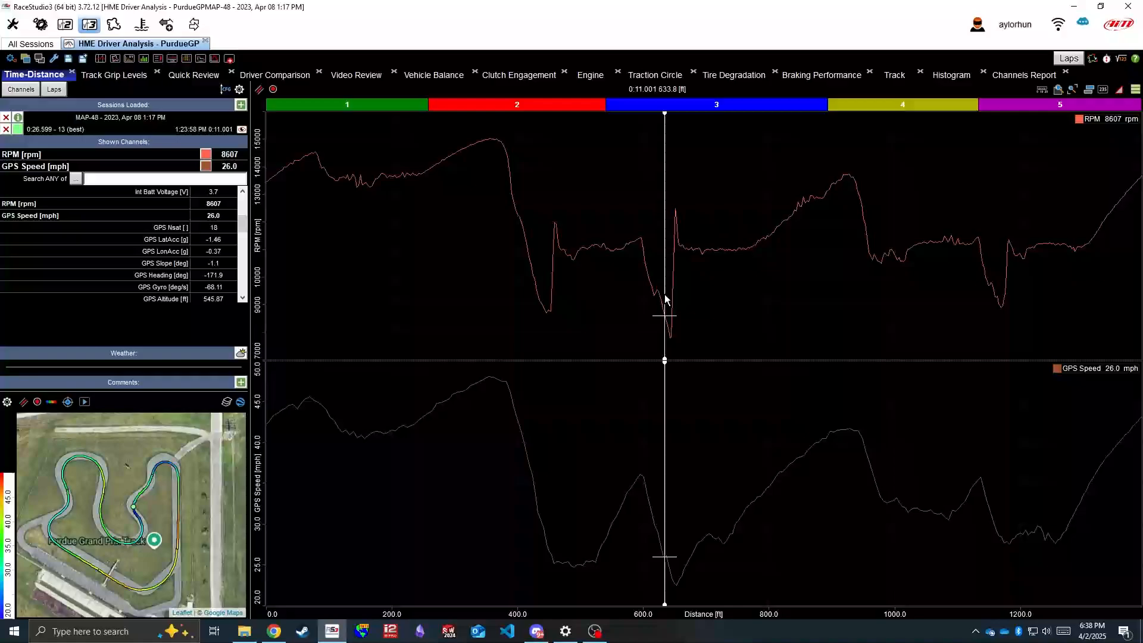
pyautogui.click(676, 207)
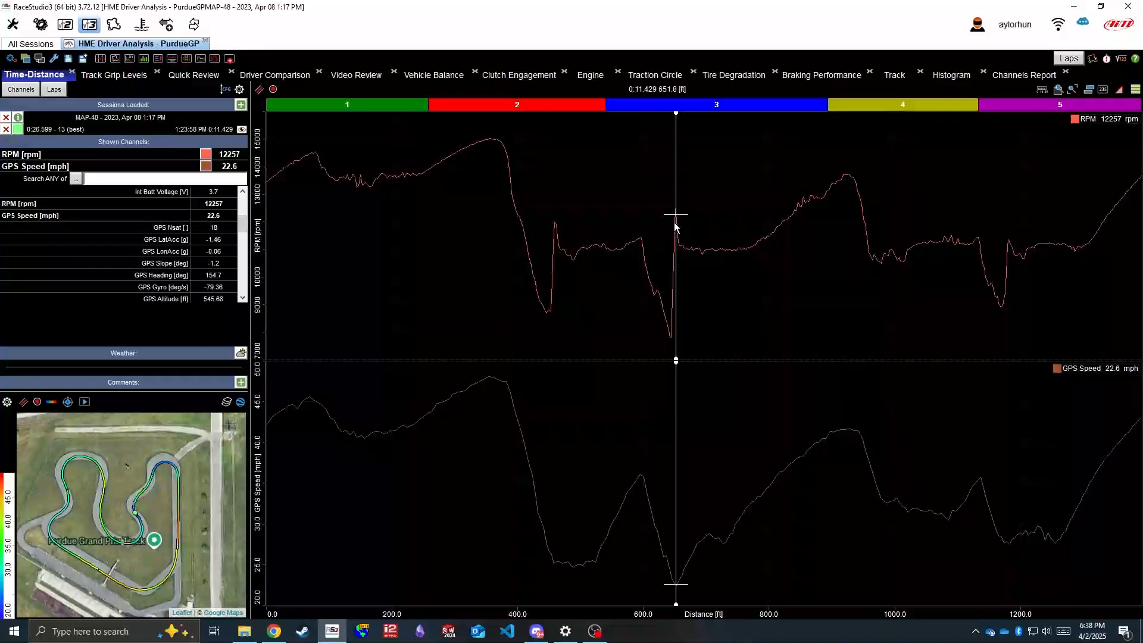
pyautogui.moveTo(676, 225); pyautogui.dragTo(689, 248)
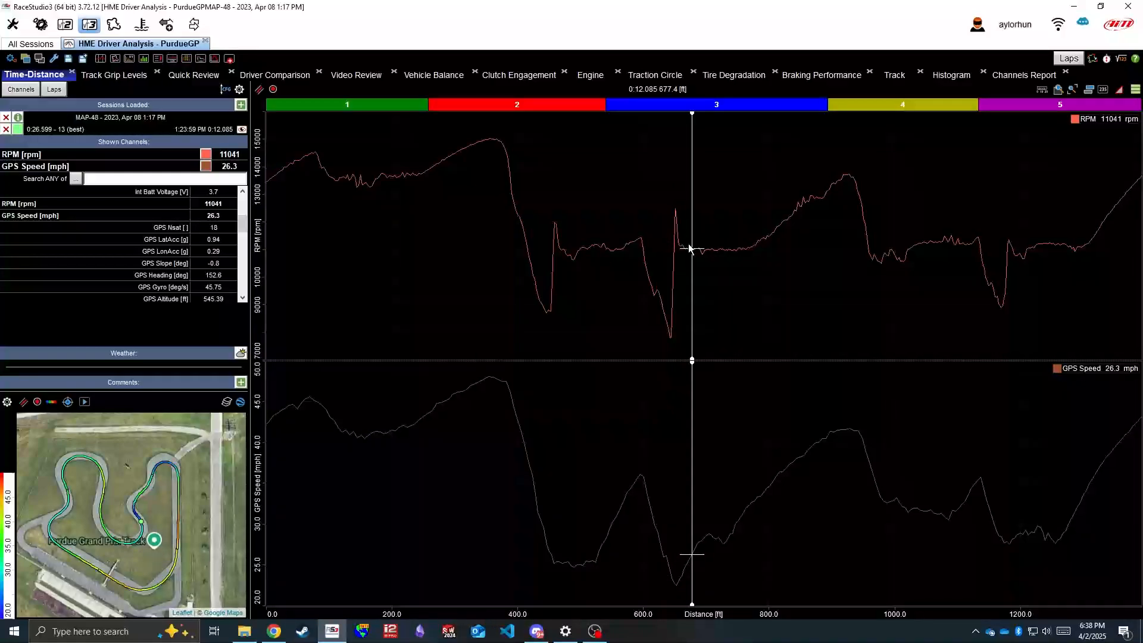
# - Trace RPM and GPS speed along the flat RPM stretch in sector 3 up to where RPM starts climbing
pyautogui.moveTo(689, 247); pyautogui.dragTo(698, 260)
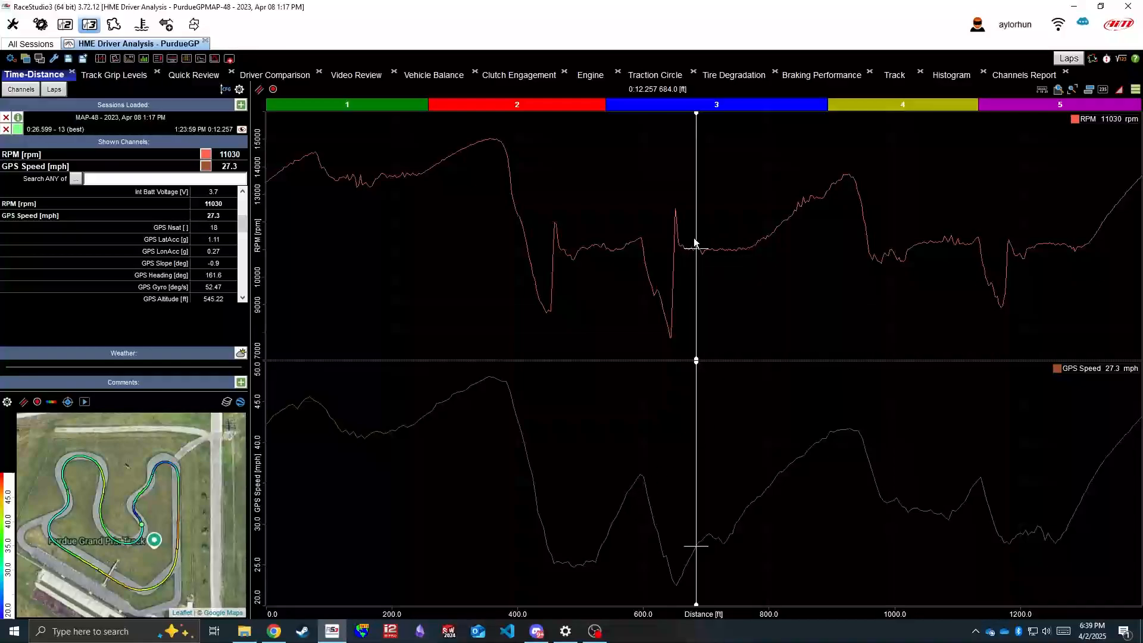
pyautogui.moveTo(698, 250)
pyautogui.mouseDown()
pyautogui.moveTo(742, 253)
pyautogui.moveTo(691, 255)
pyautogui.mouseUp()
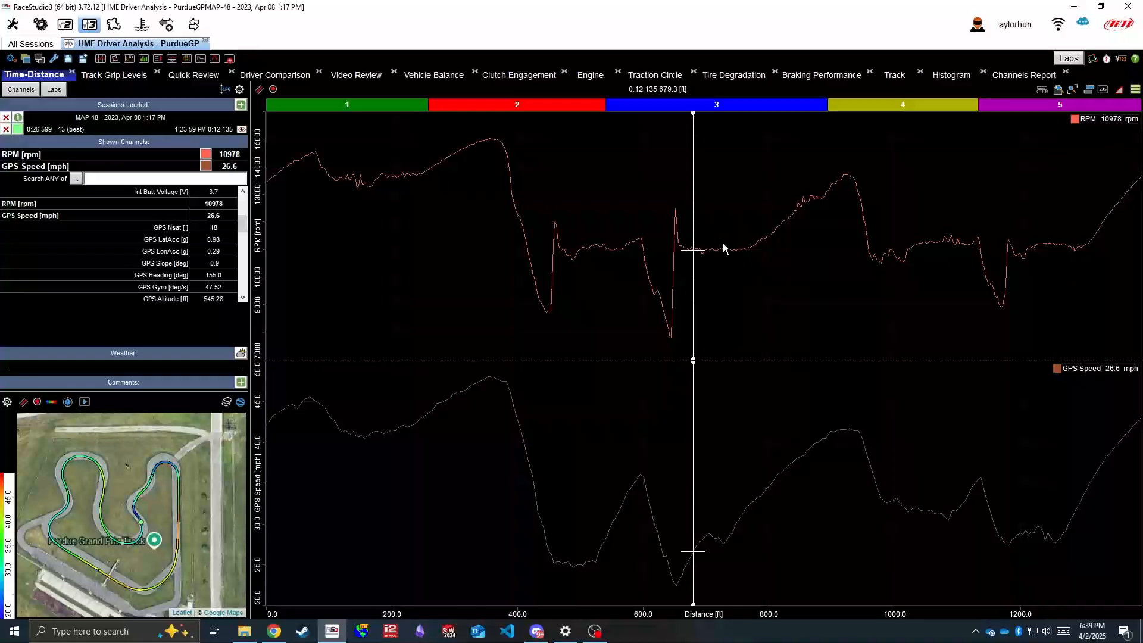
pyautogui.moveTo(727, 248); pyautogui.dragTo(734, 255)
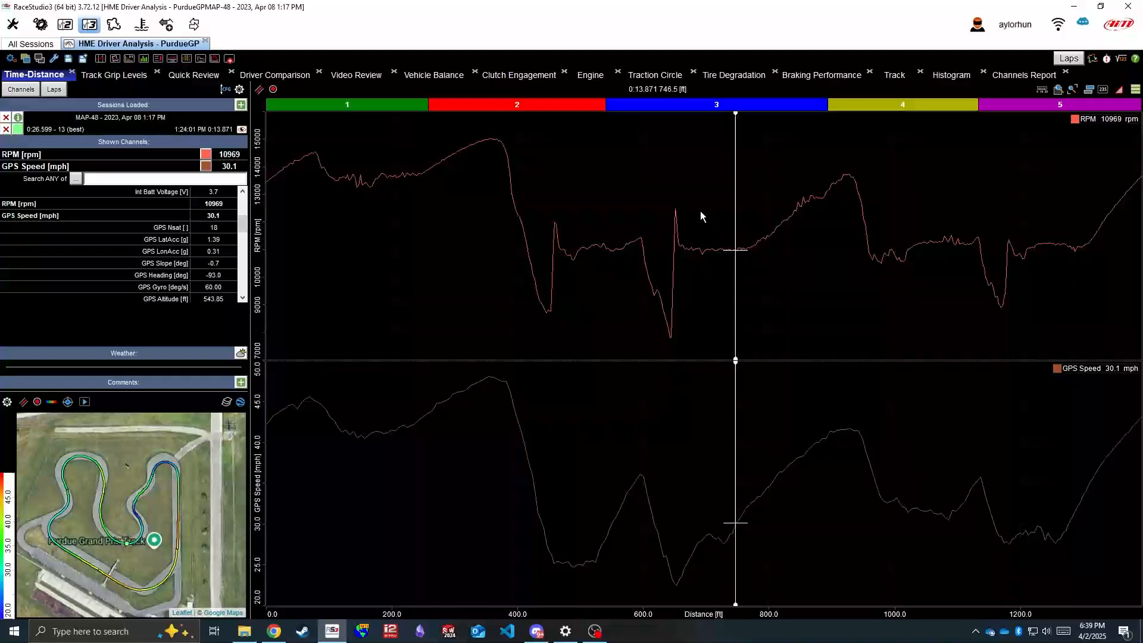
pyautogui.click(727, 248)
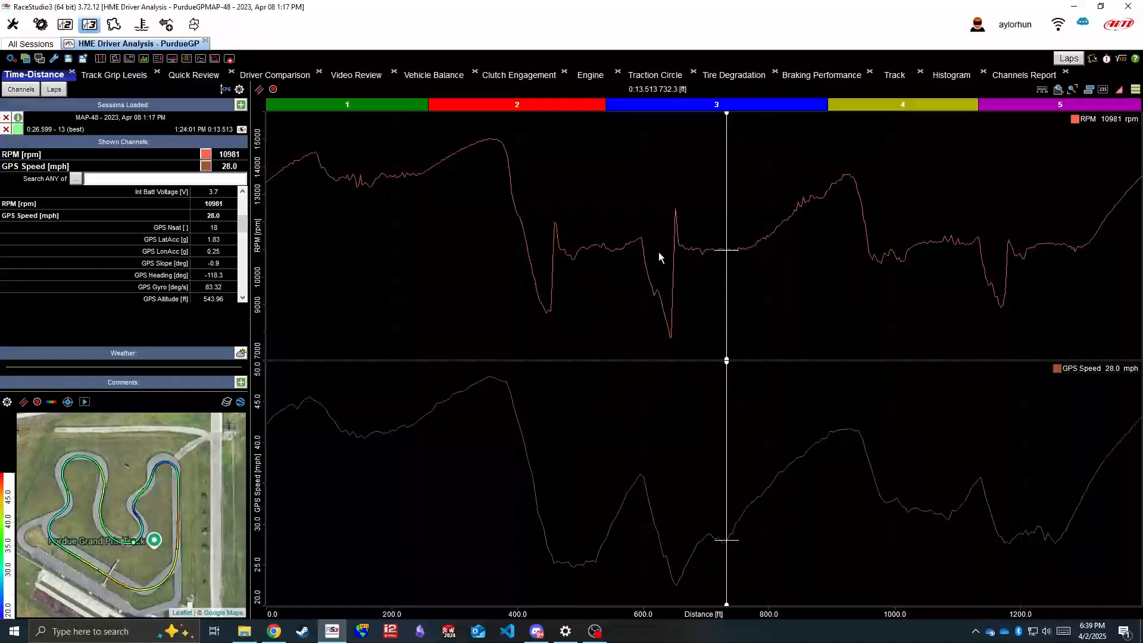
pyautogui.moveTo(690, 247); pyautogui.dragTo(744, 250)
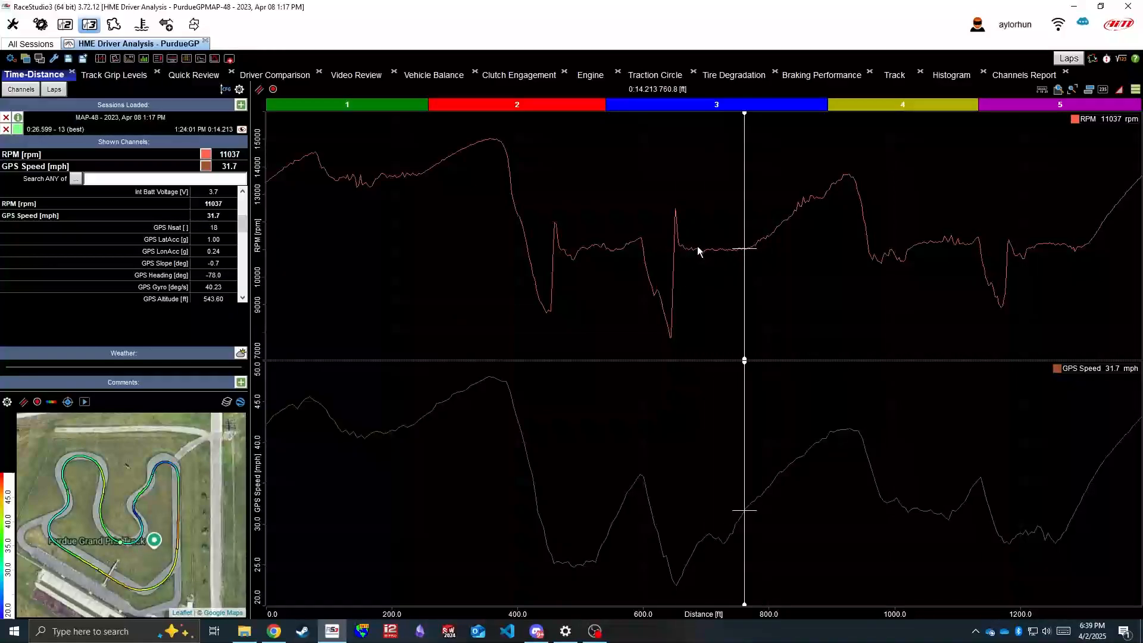
# - Examine RPM and GPS speed from the hairpin's RPM spike in sector 2 through the flat stretch into early sector 3
pyautogui.click(552, 234)
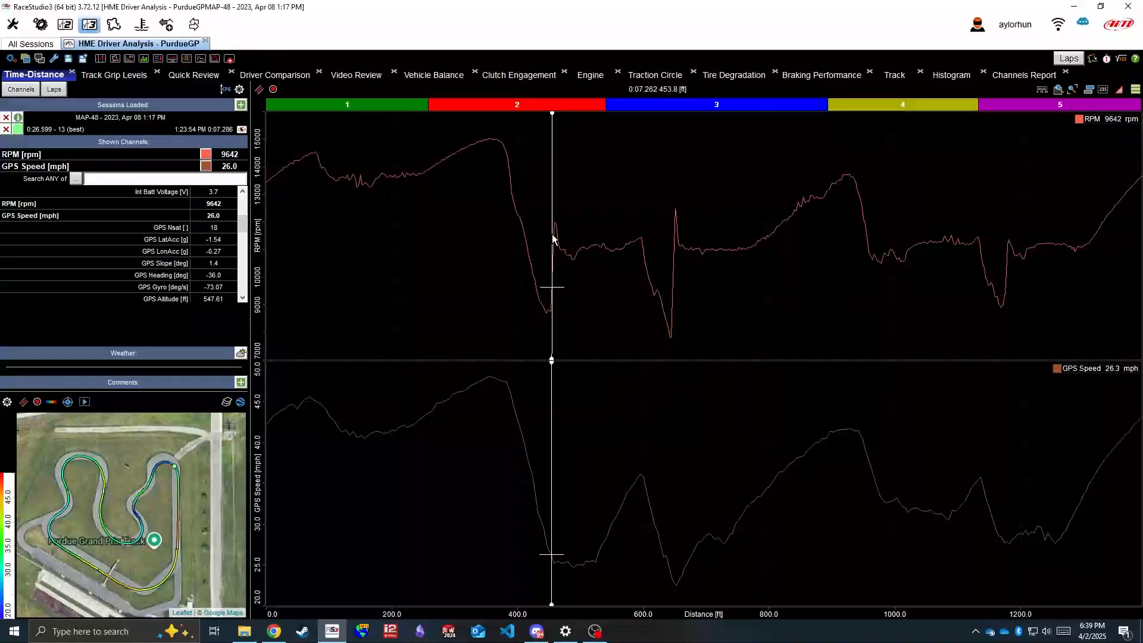
pyautogui.moveTo(574, 248); pyautogui.dragTo(639, 246)
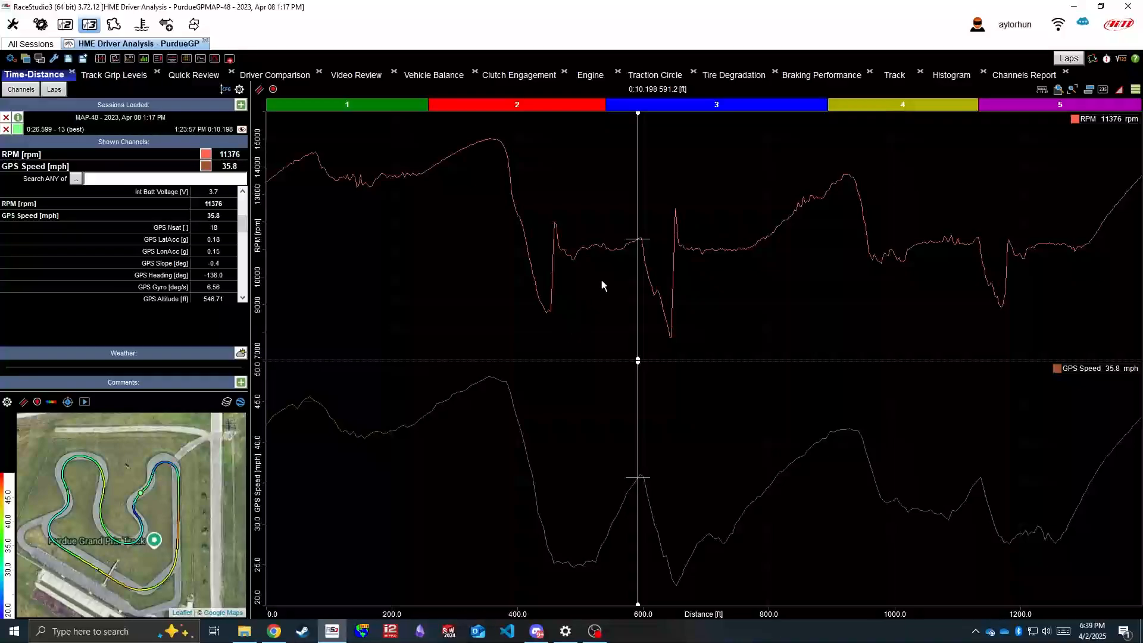
pyautogui.click(572, 258)
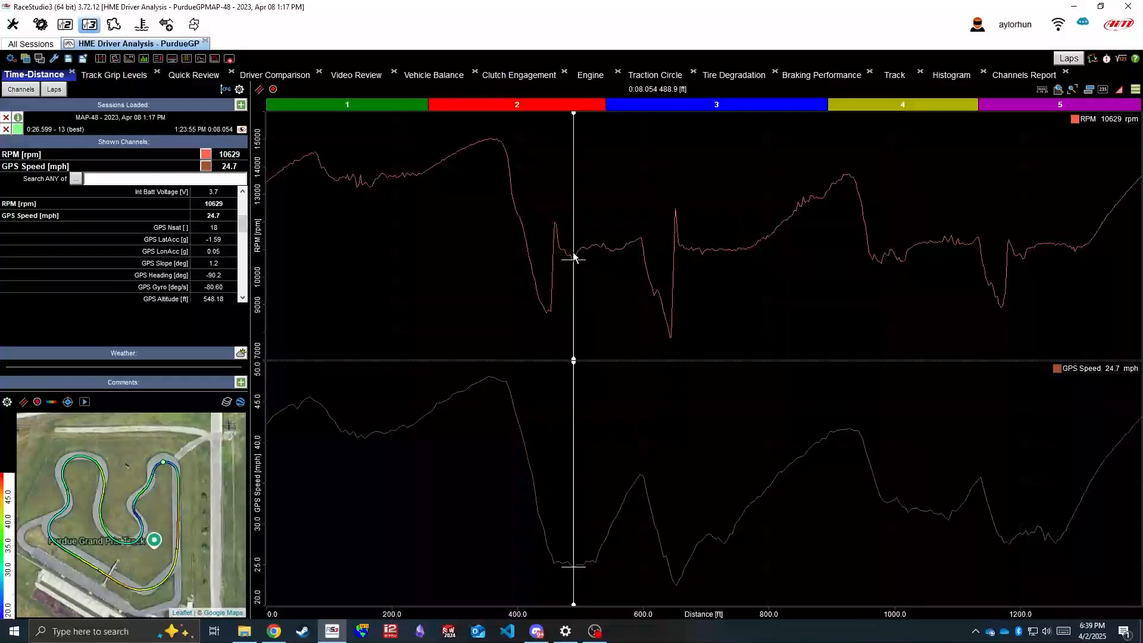
pyautogui.click(577, 254)
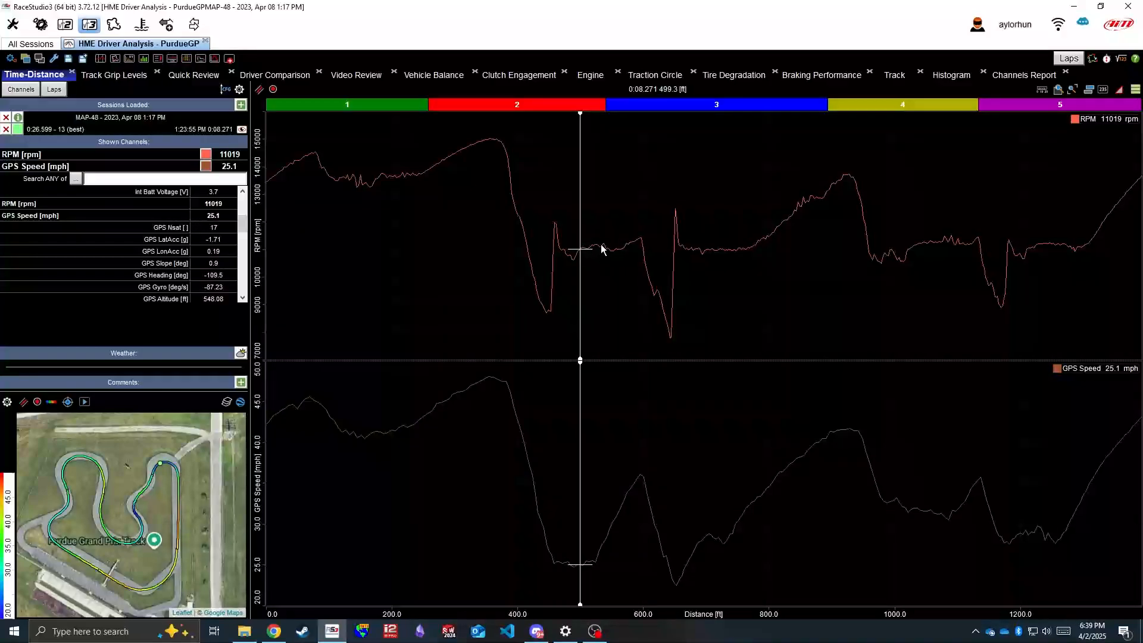
pyautogui.click(615, 248)
pyautogui.click(572, 259)
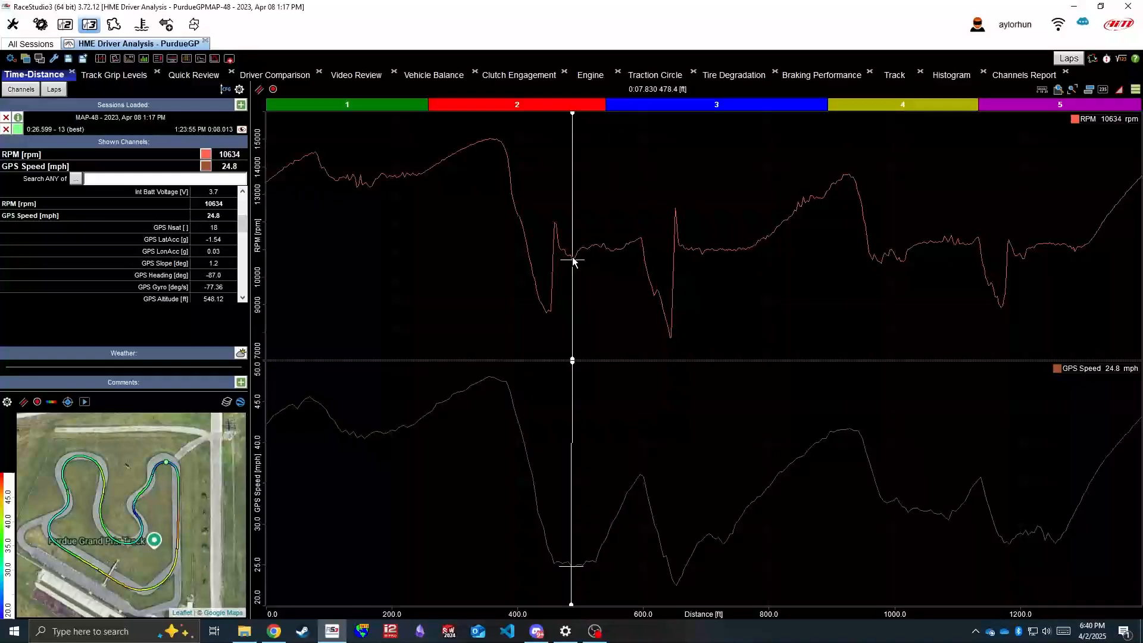
pyautogui.moveTo(573, 258); pyautogui.dragTo(622, 263)
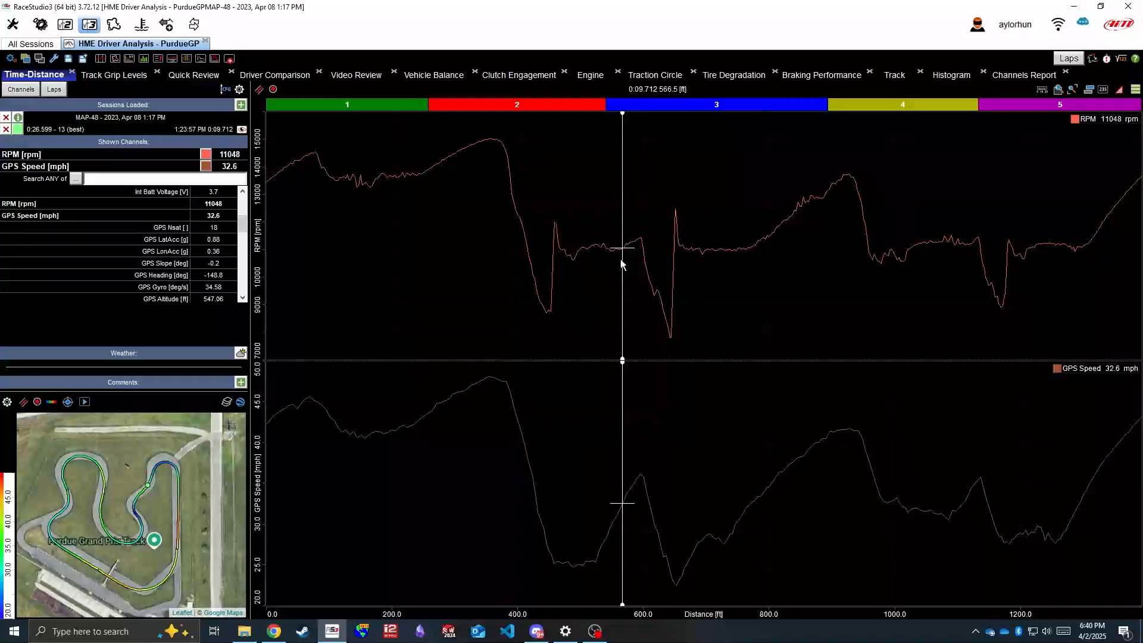
pyautogui.moveTo(606, 235); pyautogui.dragTo(612, 251)
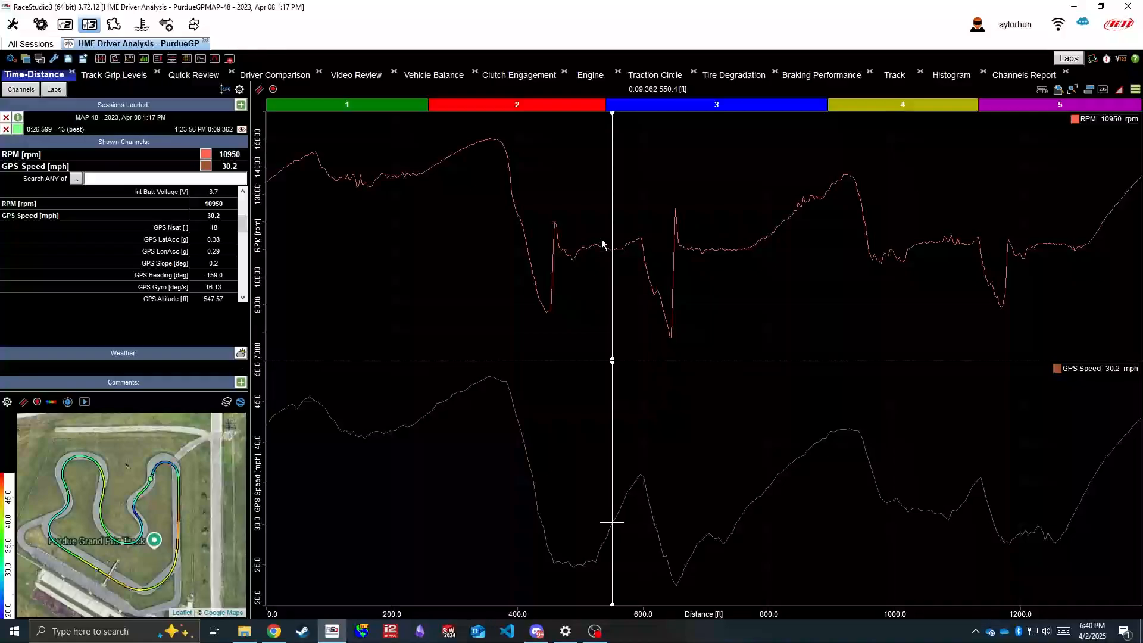
# - Open the Clutch Engagement layout and enlarge its scatter plot area, giving the upper and lower plots about equal height
pyautogui.click(517, 76)
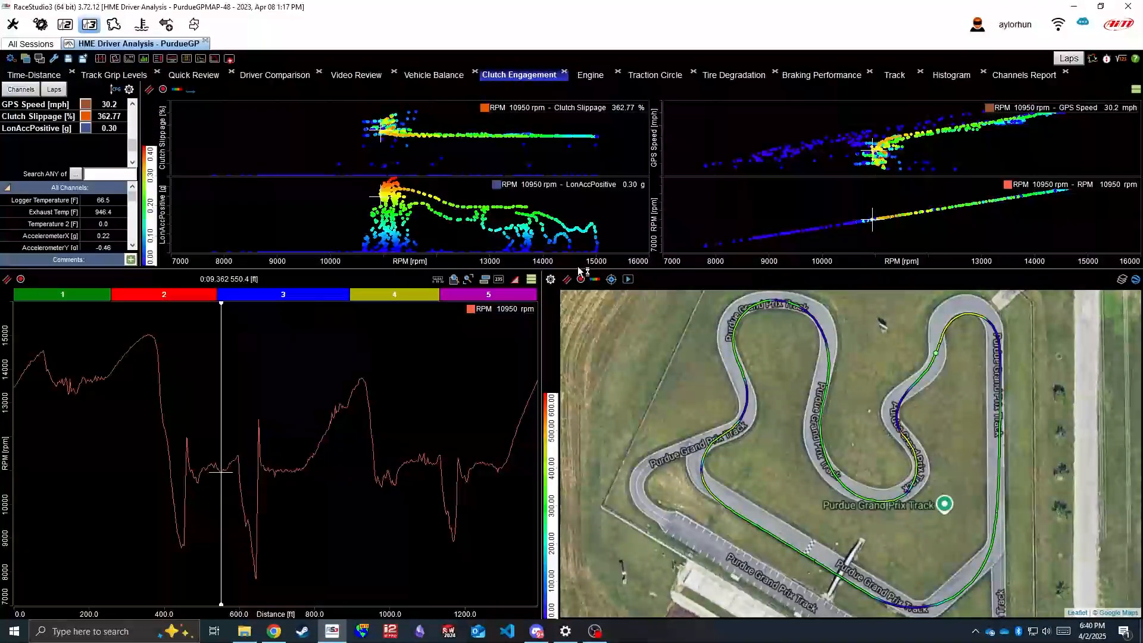
pyautogui.moveTo(580, 271); pyautogui.dragTo(579, 424)
pyautogui.moveTo(507, 178); pyautogui.dragTo(510, 254)
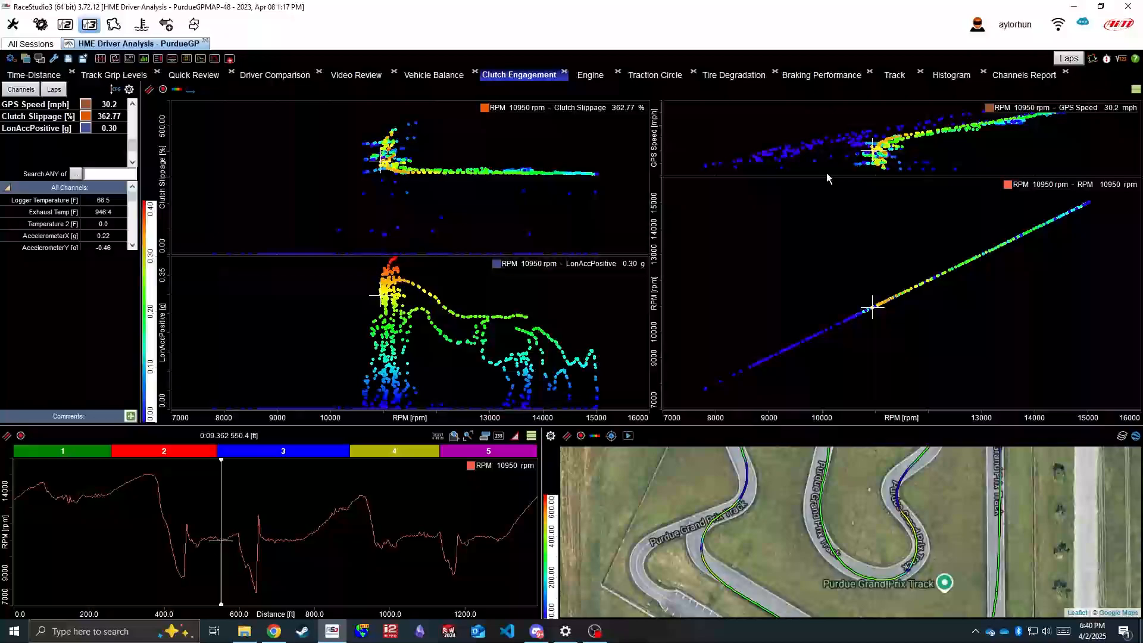
pyautogui.moveTo(826, 177); pyautogui.dragTo(832, 255)
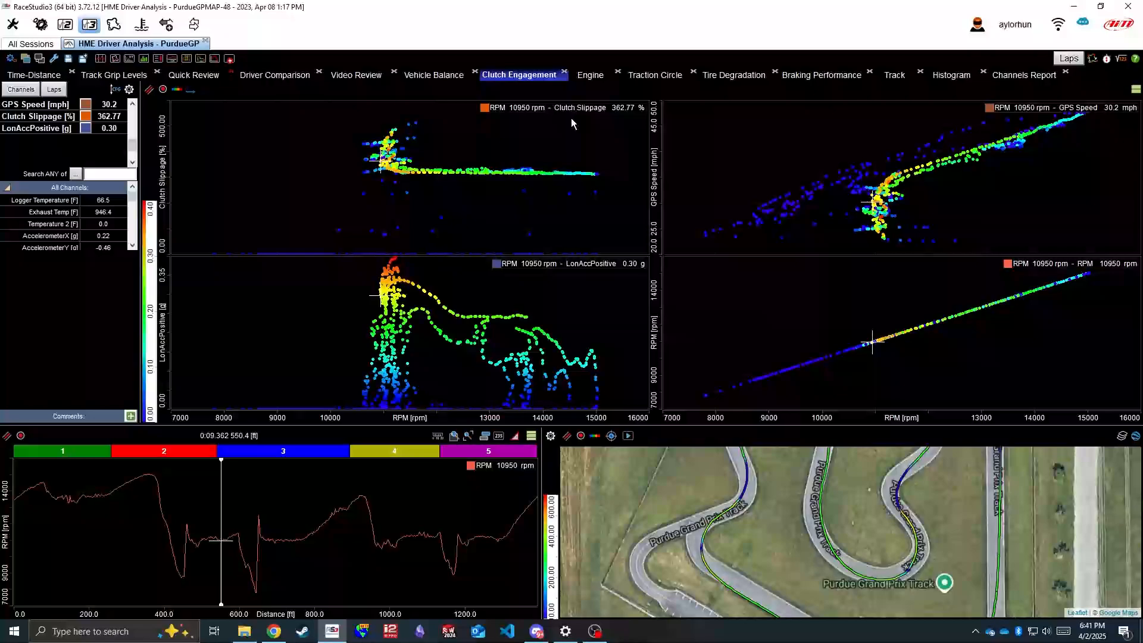
# - Reset the scatter plots' colour channel and enlarge the scatter plot area, giving the upper plots slightly more height
pyautogui.click(178, 90)
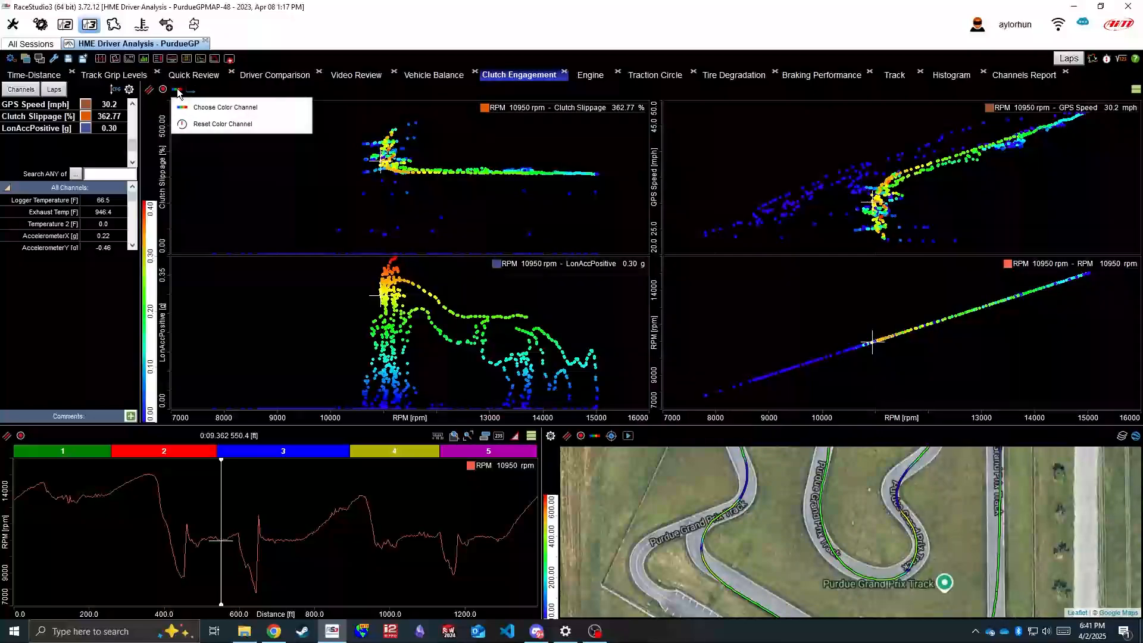
pyautogui.click(290, 127)
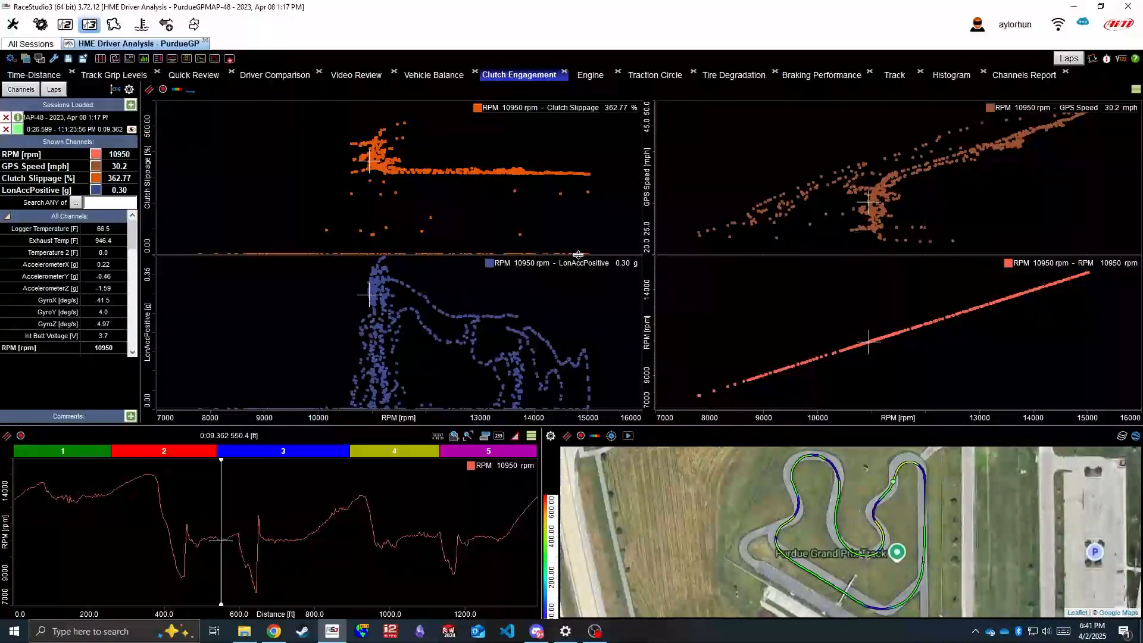
pyautogui.moveTo(578, 255); pyautogui.dragTo(578, 265)
pyautogui.moveTo(722, 254); pyautogui.dragTo(723, 266)
pyautogui.moveTo(506, 427); pyautogui.dragTo(507, 481)
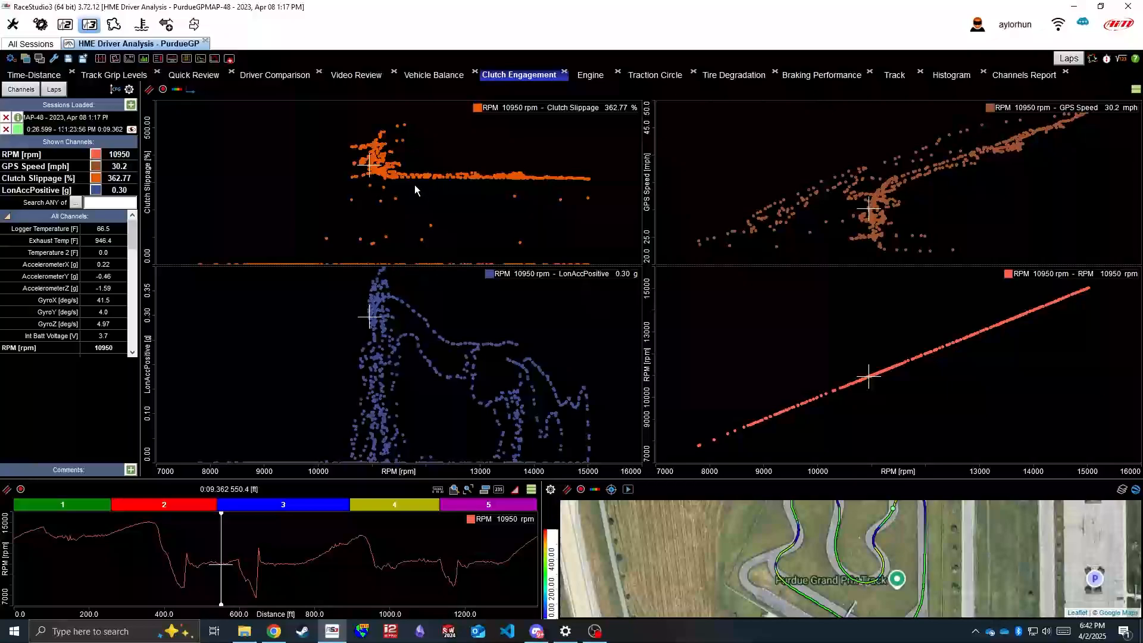
# - Outline the flat Clutch Slippage band in red, circle the RPM axis label and mark the steep slippage cluster
pyautogui.hotkey('ctrl', 'alt', 'g')
pyautogui.moveTo(396, 177); pyautogui.dragTo(590, 172)
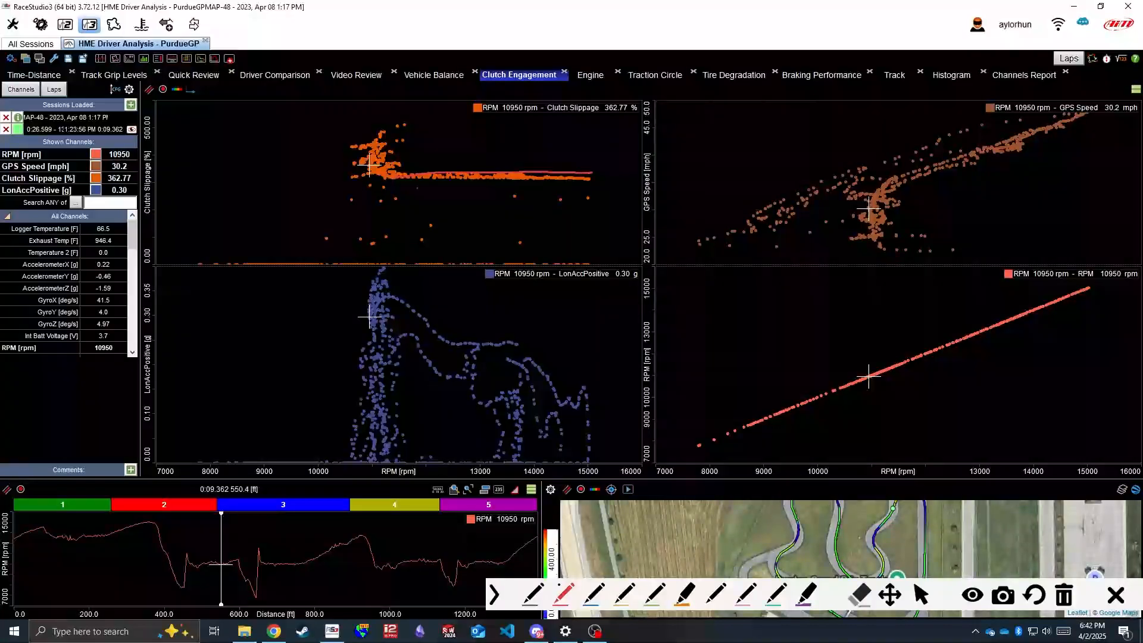
pyautogui.moveTo(400, 178); pyautogui.dragTo(588, 181)
pyautogui.moveTo(424, 458)
pyautogui.mouseDown()
pyautogui.moveTo(365, 467)
pyautogui.moveTo(439, 471)
pyautogui.moveTo(411, 454)
pyautogui.mouseUp()
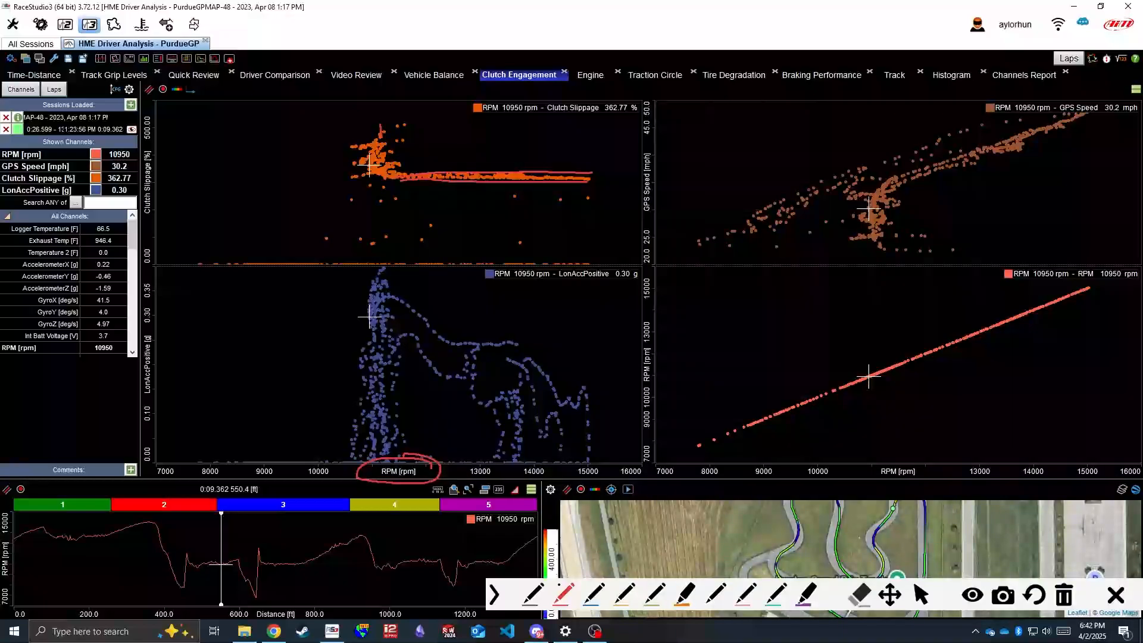
pyautogui.moveTo(363, 113); pyautogui.dragTo(361, 183)
# - Undo all the red annotations and close the drawing overlay
pyautogui.hotkey('ctrl', 'z')
pyautogui.hotkey('ctrl', 'z')
pyautogui.hotkey('ctrl', 'z')
pyautogui.hotkey('ctrl', 'z')
pyautogui.hotkey('ctrl', 'z')
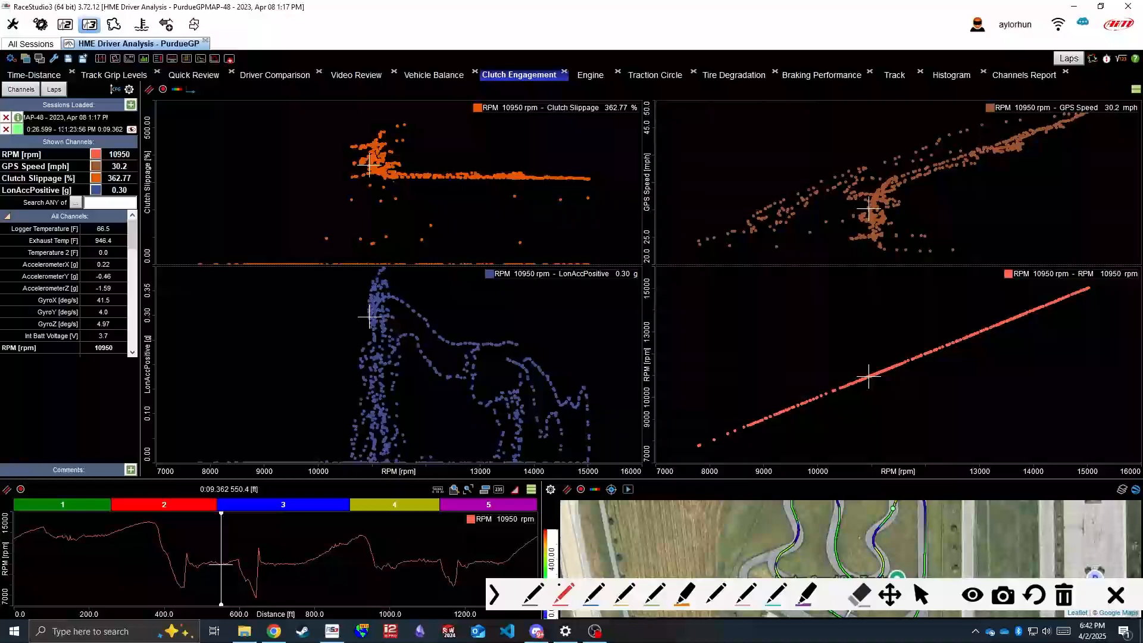
pyautogui.hotkey('ctrl', 'alt', 'g')
pyautogui.click(1116, 596)
# - Inspect the high-slippage cluster, then check clutch slippage along the flat RPM stretches in sector 3 and late sector 2
pyautogui.click(374, 158)
pyautogui.moveTo(374, 156)
pyautogui.mouseDown()
pyautogui.moveTo(373, 140)
pyautogui.moveTo(377, 173)
pyautogui.moveTo(372, 138)
pyautogui.mouseUp()
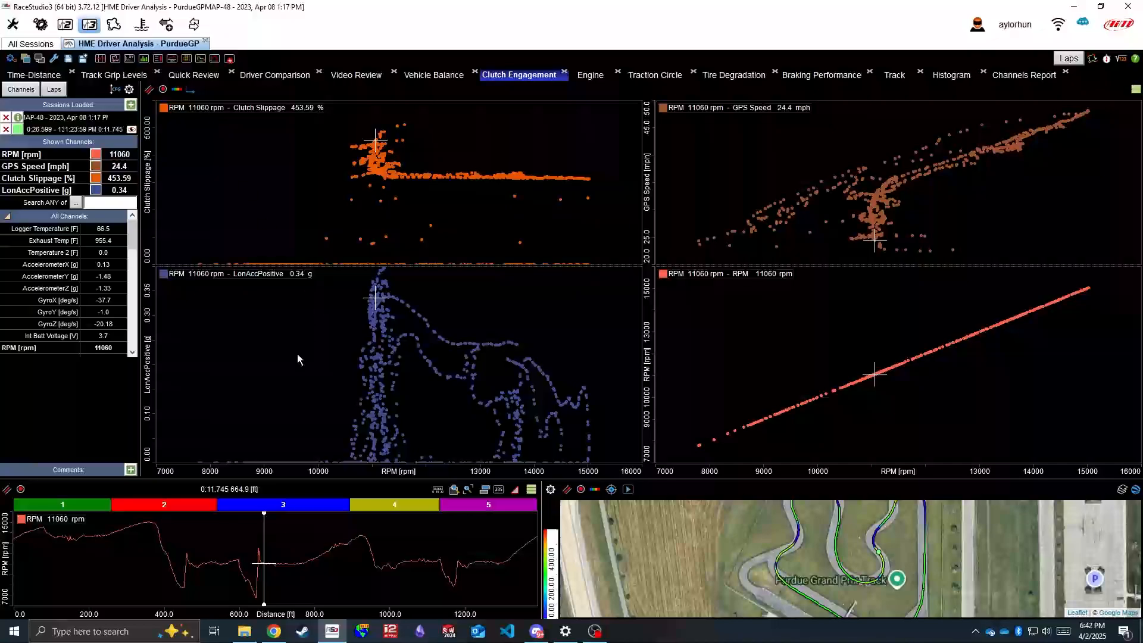
pyautogui.moveTo(276, 571); pyautogui.dragTo(284, 568)
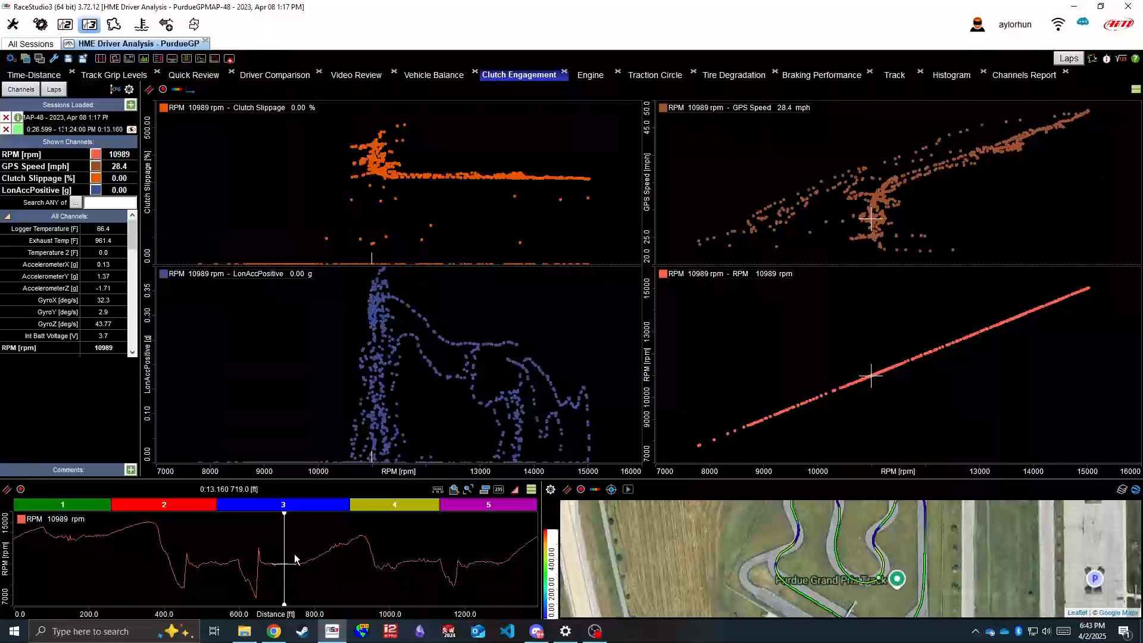
pyautogui.click(205, 569)
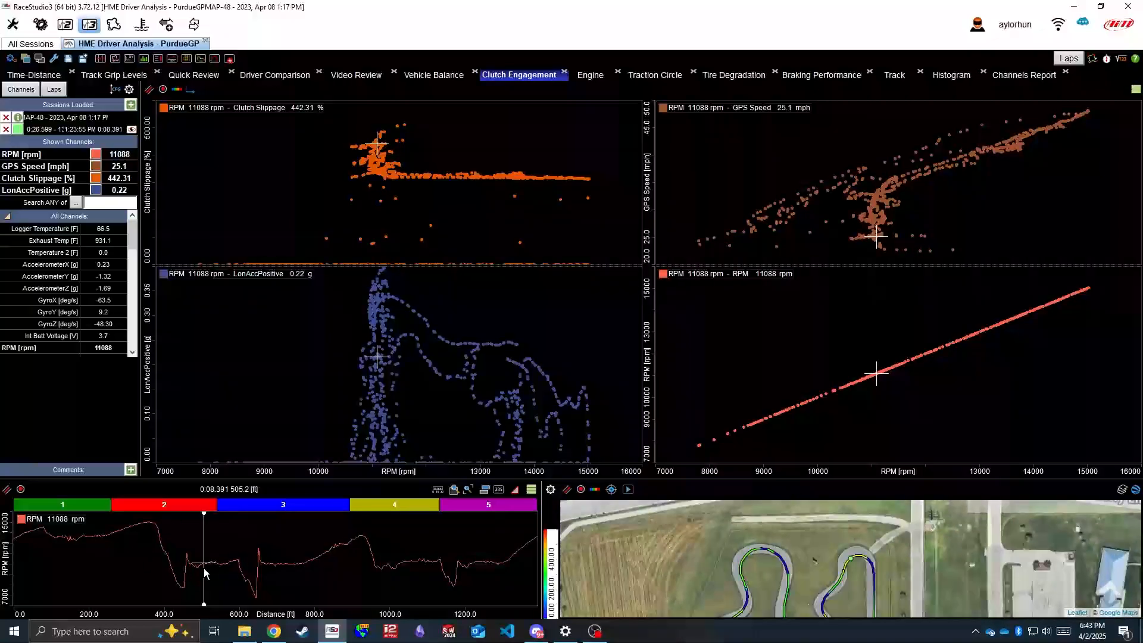
pyautogui.moveTo(204, 568); pyautogui.dragTo(205, 568)
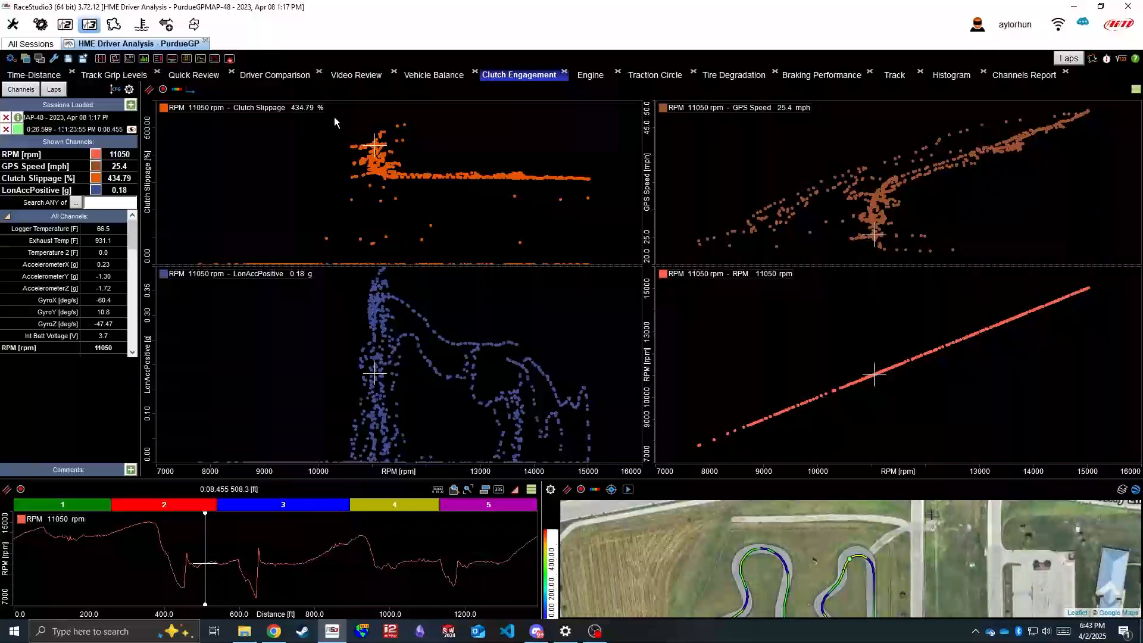
# - Trace the vertical and rising parts of the RPM versus GPS Speed curve in blue, then close the drawing overlay
pyautogui.hotkey('ctrl', 'alt', 'g')
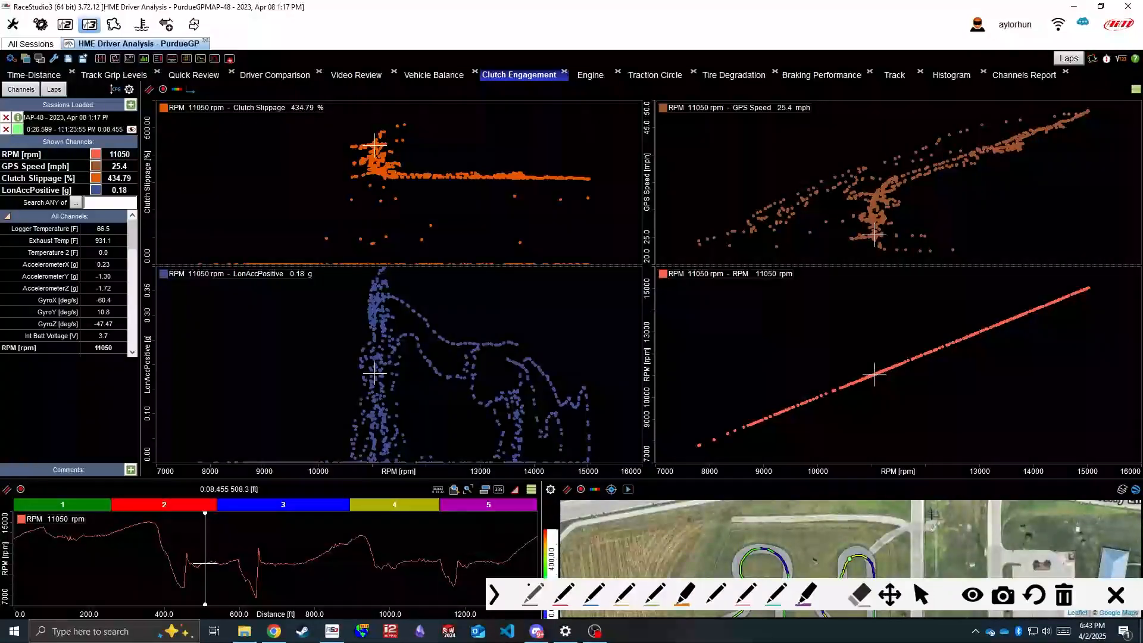
pyautogui.click(590, 587)
pyautogui.moveTo(898, 183); pyautogui.dragTo(1035, 133)
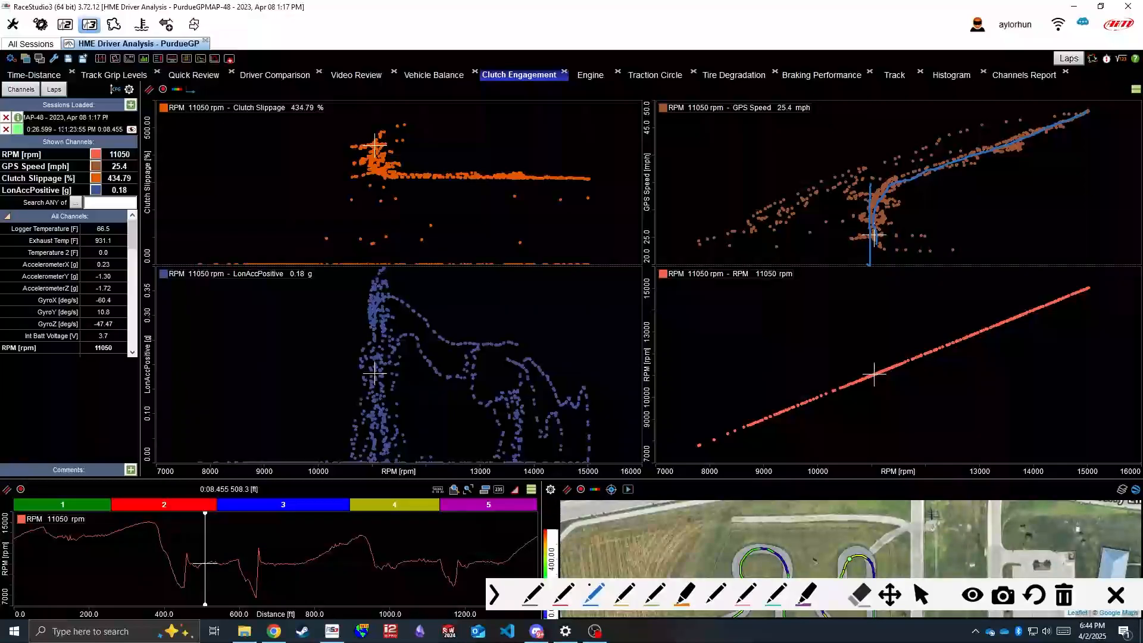
pyautogui.click(1115, 595)
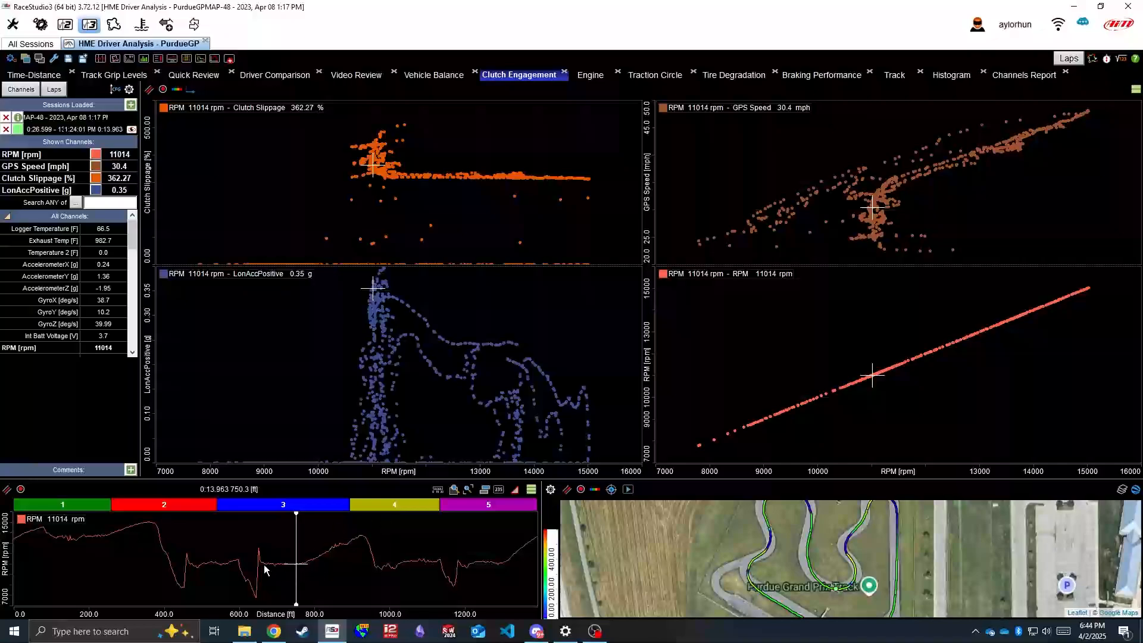
# - Examine points within and on both sides of the vertical cluster in the RPM versus GPS Speed plot
pyautogui.click(873, 218)
pyautogui.click(873, 232)
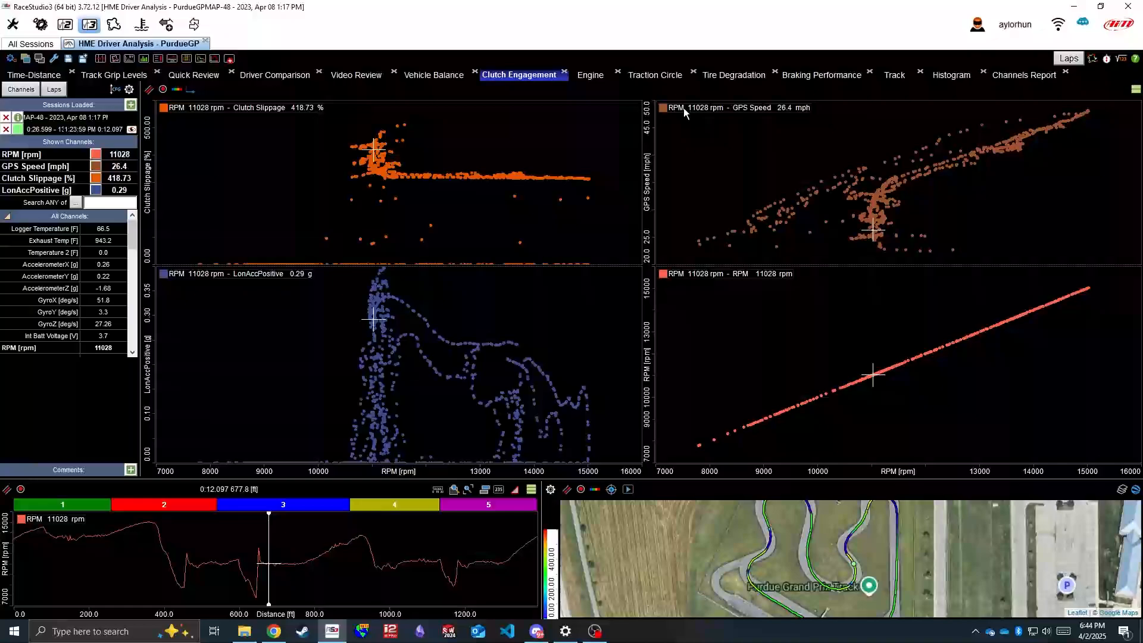
pyautogui.click(892, 222)
pyautogui.click(850, 220)
pyautogui.click(860, 219)
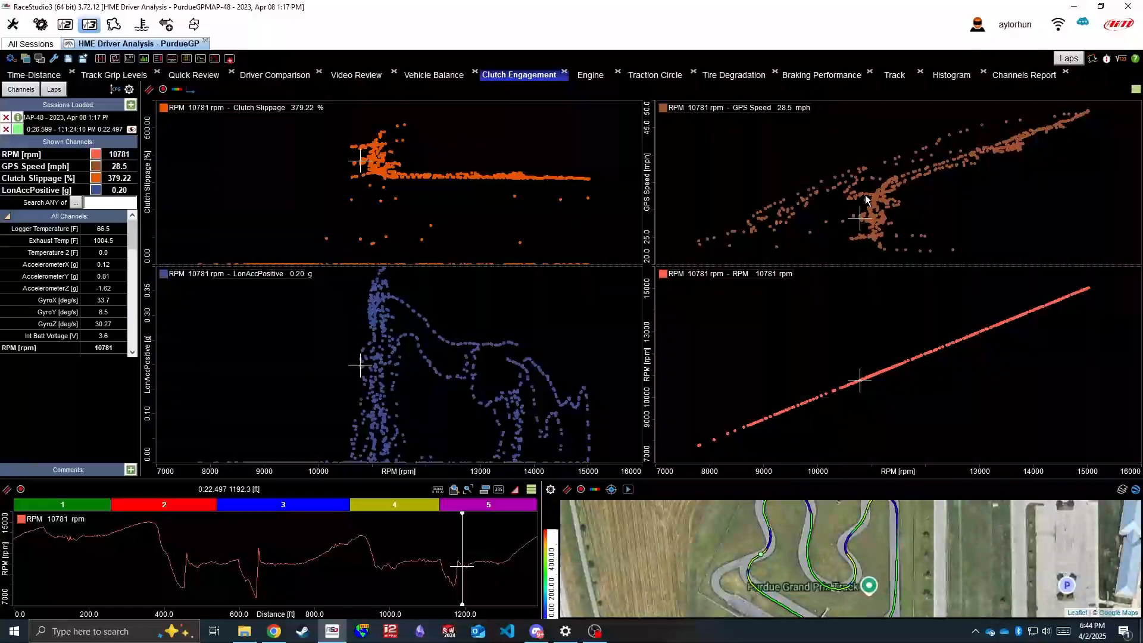
pyautogui.click(874, 197)
pyautogui.click(881, 222)
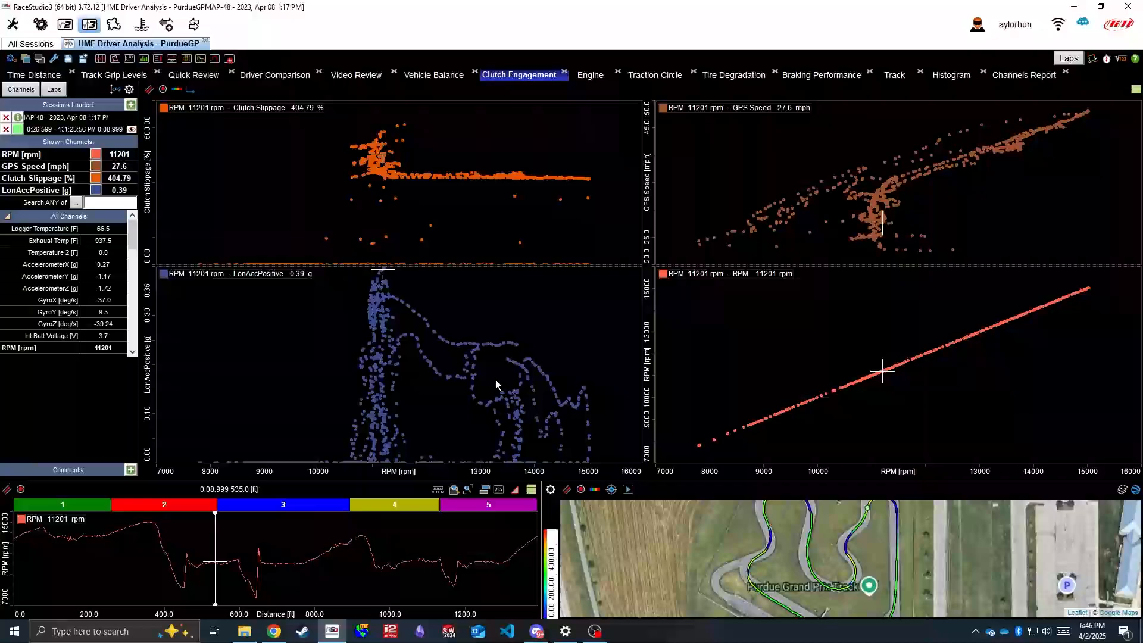
# - Examine the full LonAccPositive distribution, including a point on its upper curve near 12800 rpm
pyautogui.scroll(5, 496, 377)
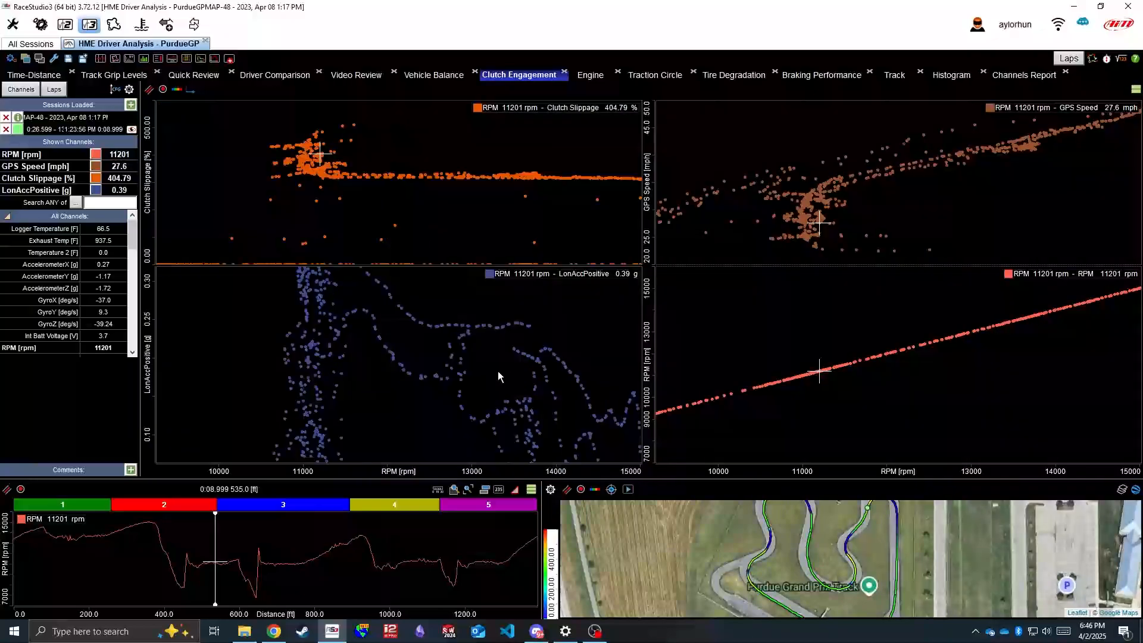
pyautogui.scroll(-6, 497, 367)
pyautogui.moveTo(460, 470); pyautogui.dragTo(444, 470)
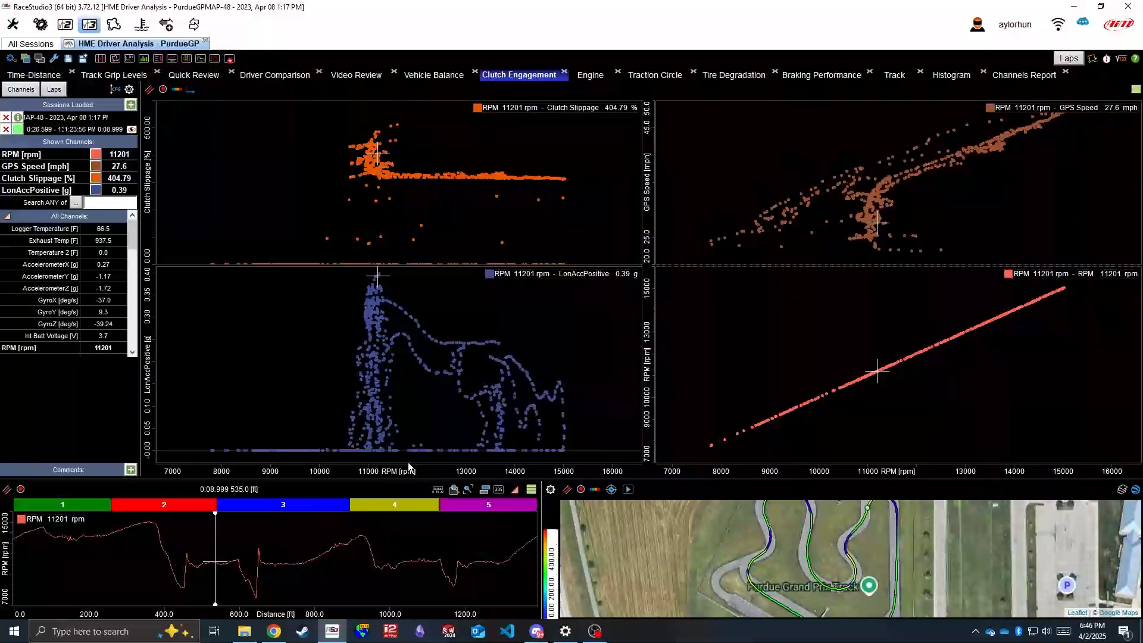
pyautogui.moveTo(149, 322); pyautogui.dragTo(150, 329)
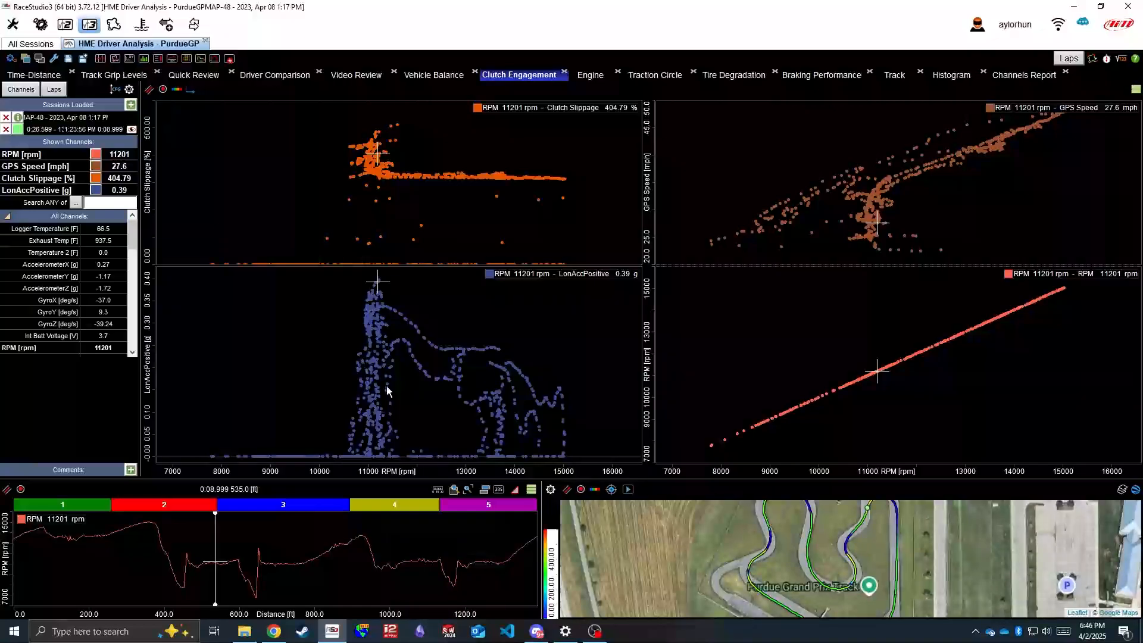
pyautogui.click(459, 354)
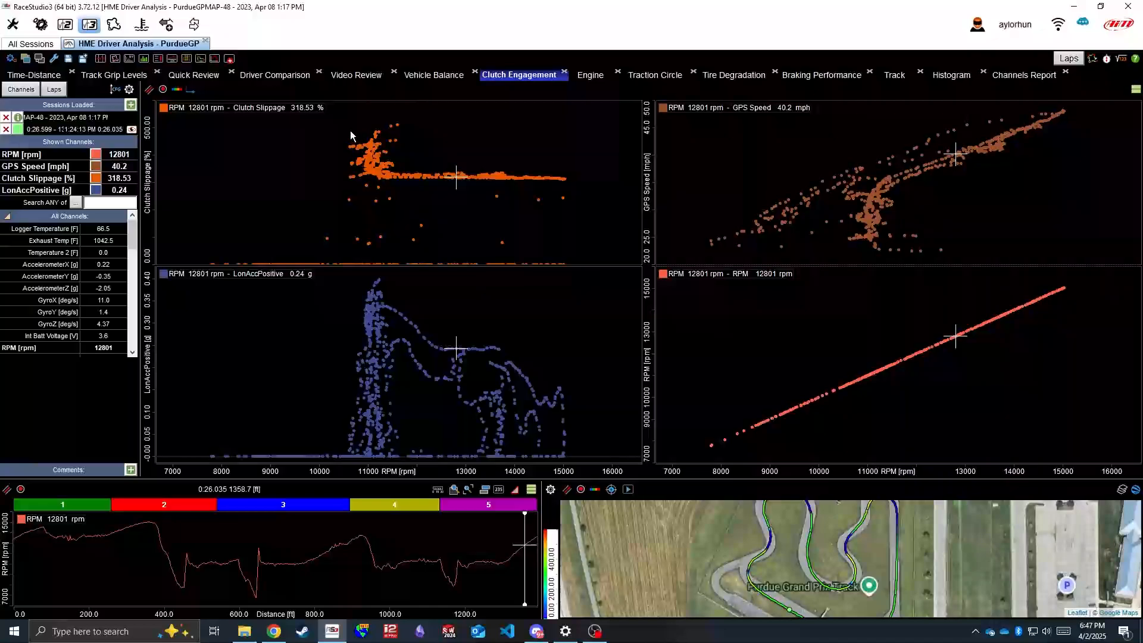
# - Compare points from the edge, base and middle of the vertical cluster in the Clutch Slippage plot
pyautogui.click(360, 146)
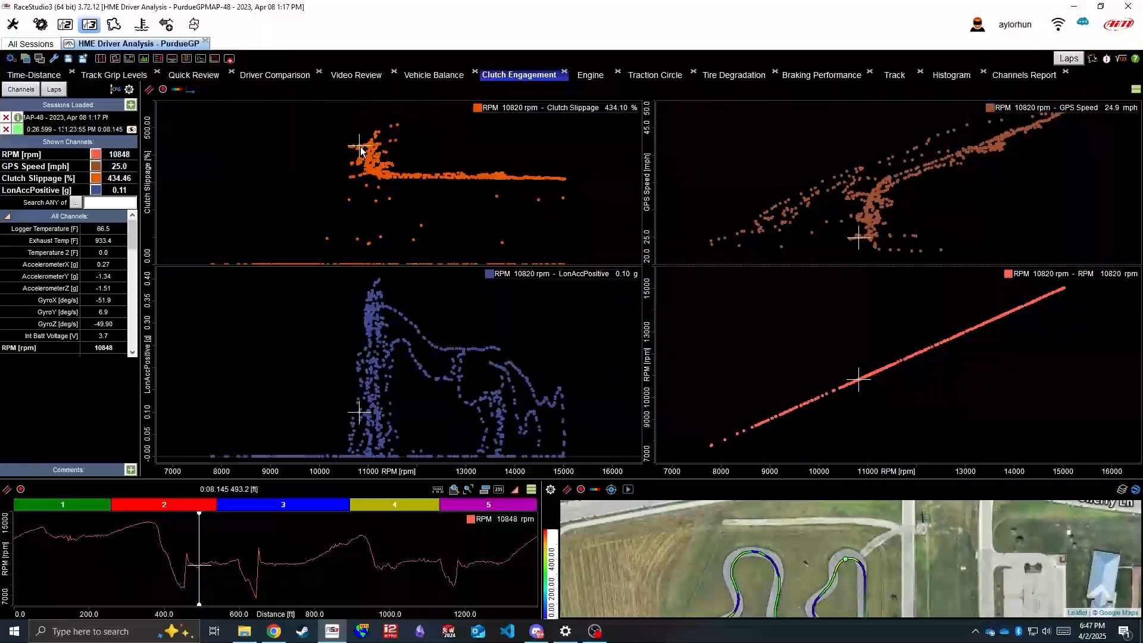
pyautogui.click(368, 175)
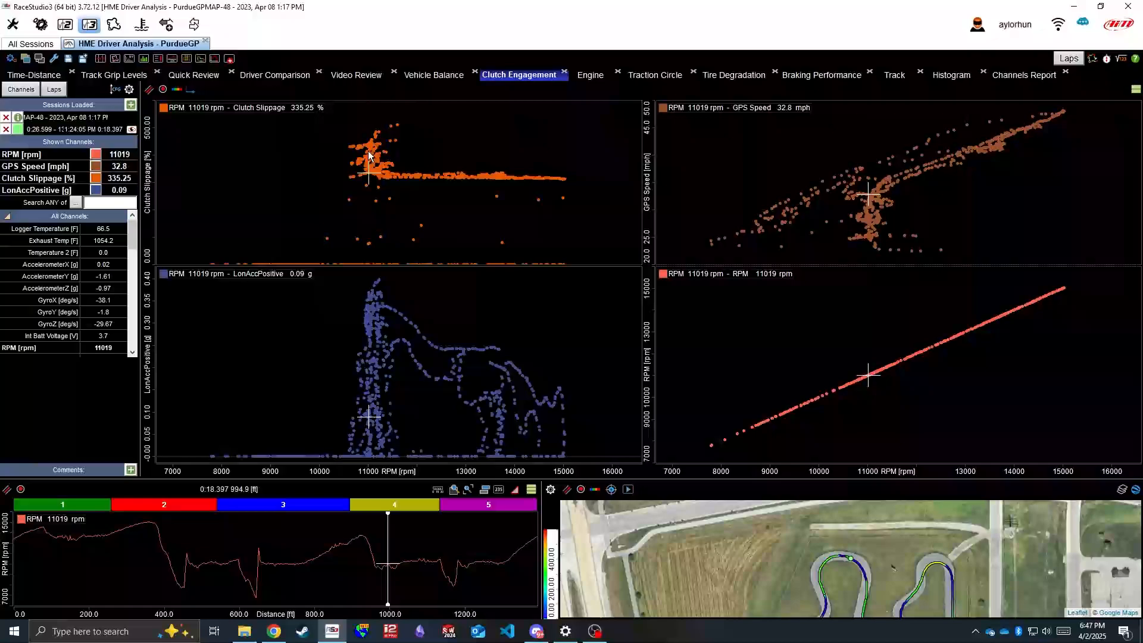
pyautogui.click(374, 167)
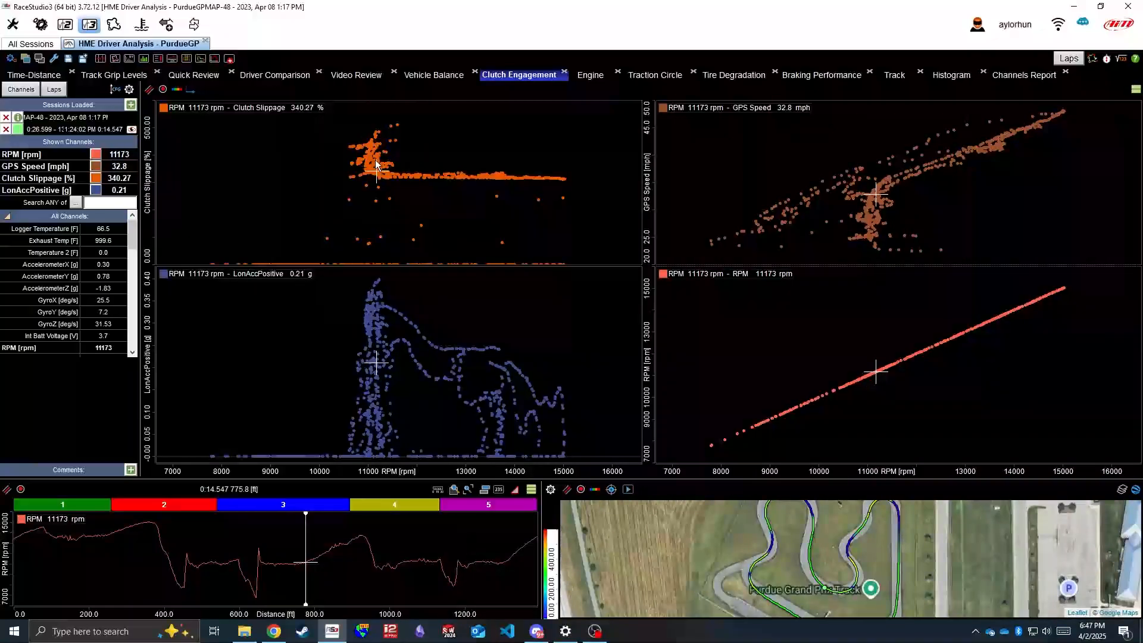
pyautogui.click(371, 154)
pyautogui.click(367, 149)
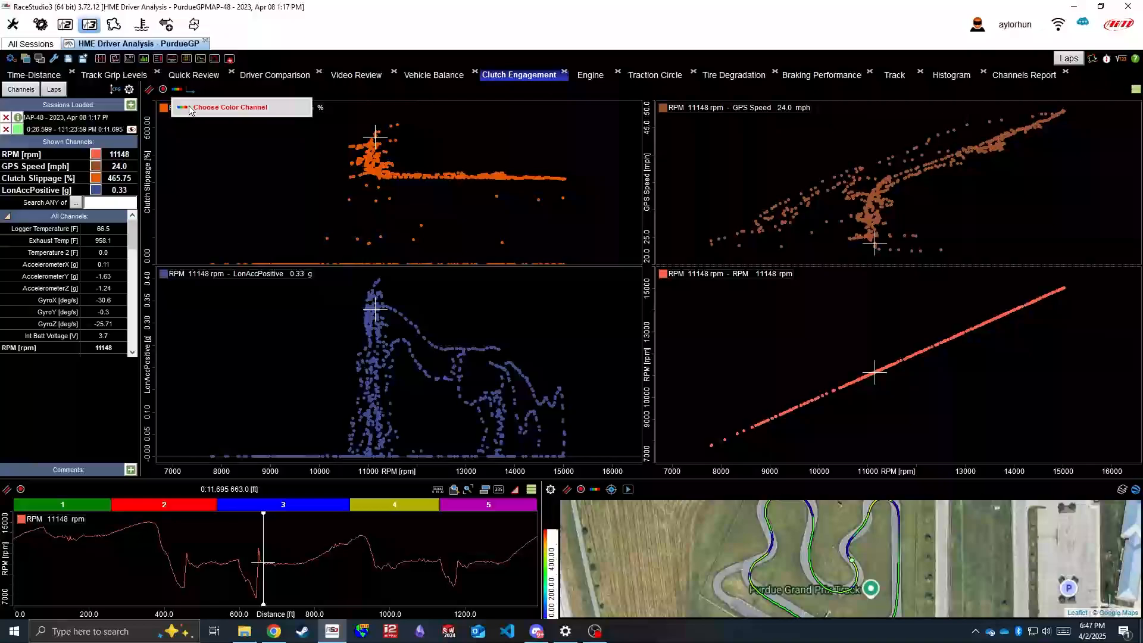
# - Colour the scatter plots by the LonAccPositive channel with automatic scaling
pyautogui.click(190, 110)
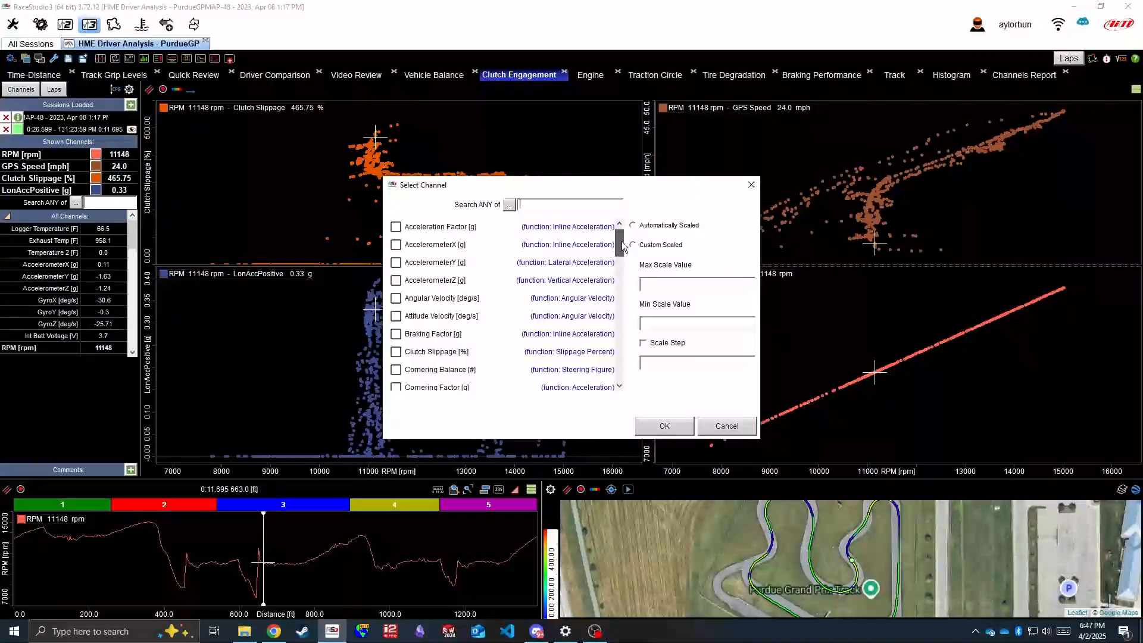
pyautogui.moveTo(620, 235); pyautogui.dragTo(617, 358)
pyautogui.click(396, 245)
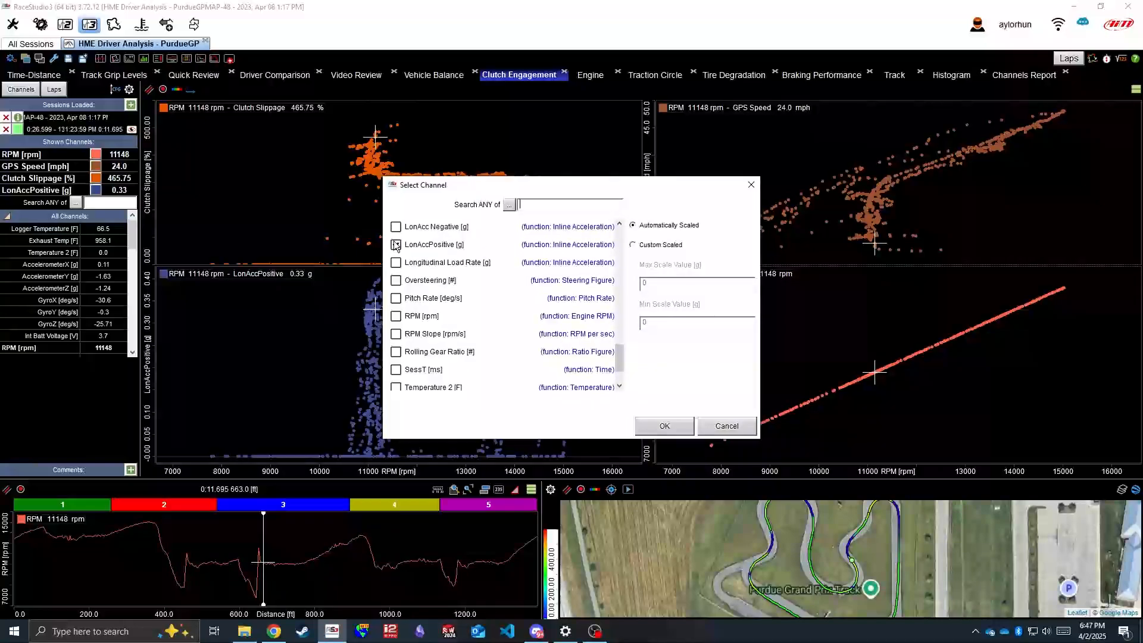
pyautogui.click(675, 430)
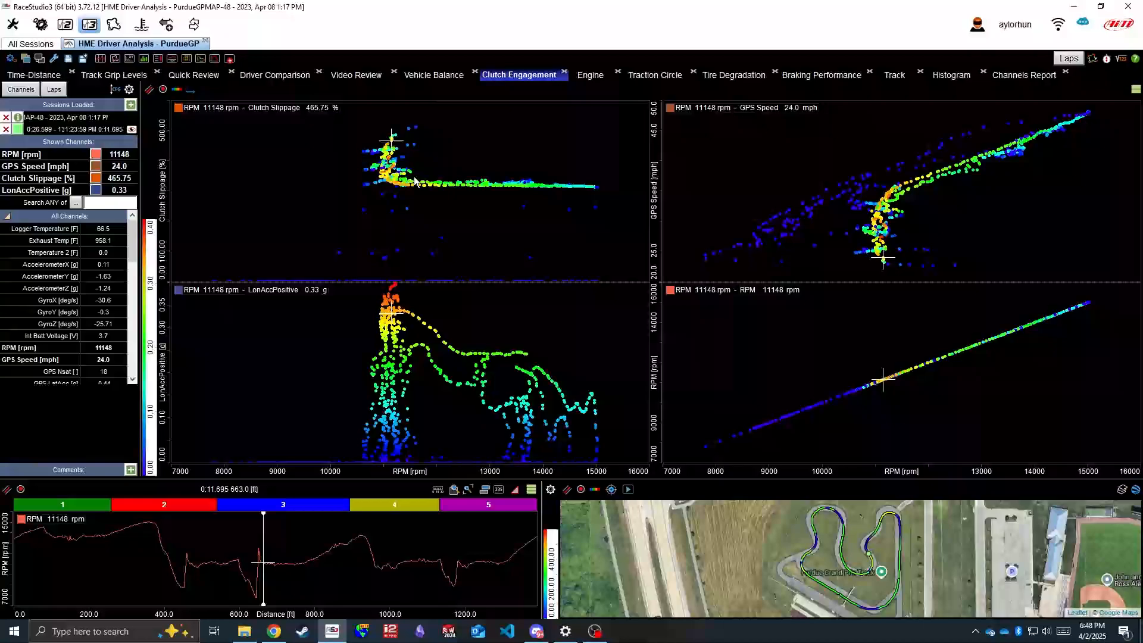
# - Mark the slippage cluster's bounds and flat band in red, outline the scatter around the GPS Speed cluster, then close the overlay
pyautogui.hotkey('ctrl', 'alt', 'g')
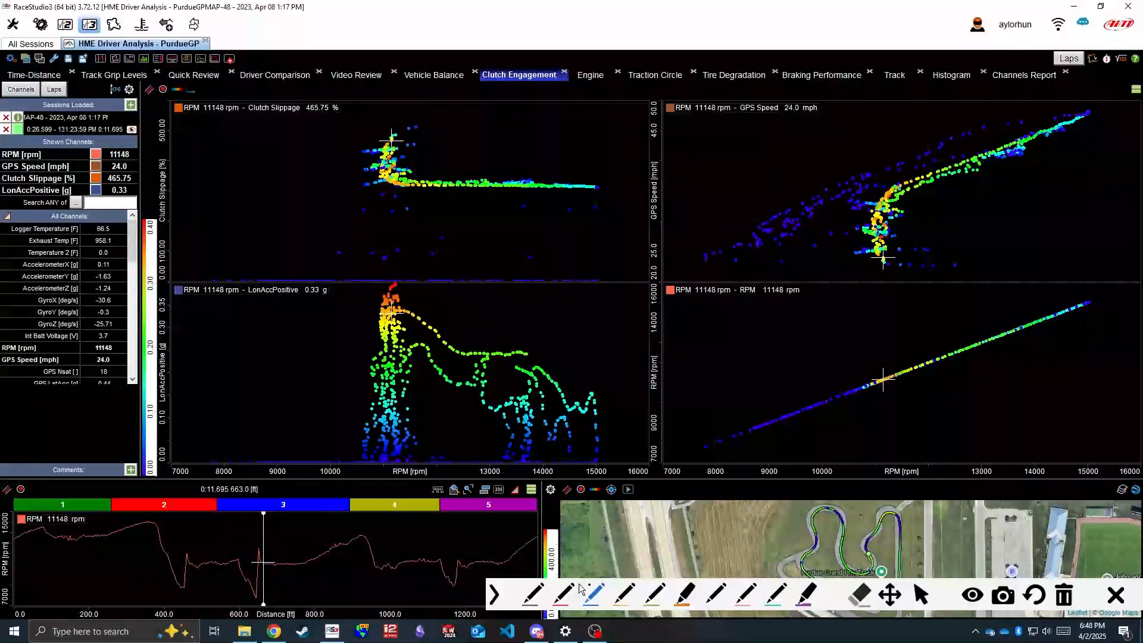
pyautogui.click(562, 594)
pyautogui.moveTo(383, 127); pyautogui.dragTo(376, 185)
pyautogui.moveTo(404, 119)
pyautogui.mouseDown()
pyautogui.moveTo(400, 173)
pyautogui.moveTo(486, 180)
pyautogui.mouseUp()
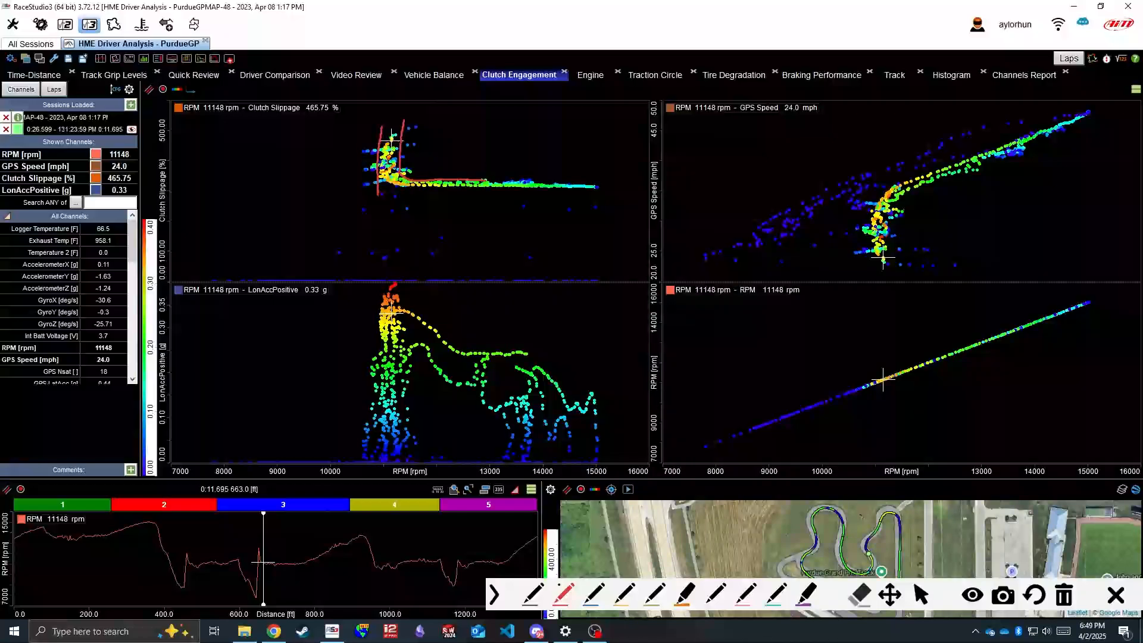
pyautogui.moveTo(903, 210)
pyautogui.mouseDown()
pyautogui.moveTo(891, 259)
pyautogui.moveTo(952, 275)
pyautogui.moveTo(903, 232)
pyautogui.moveTo(901, 214)
pyautogui.moveTo(872, 236)
pyautogui.moveTo(874, 257)
pyautogui.moveTo(851, 265)
pyautogui.moveTo(852, 230)
pyautogui.mouseUp()
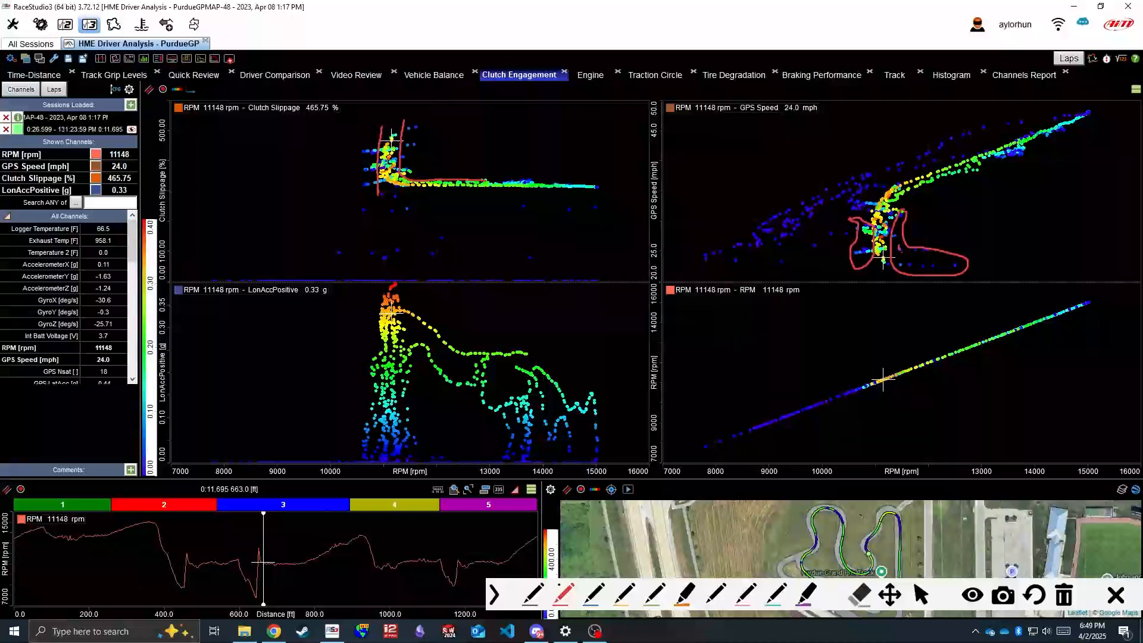
pyautogui.moveTo(900, 257); pyautogui.dragTo(950, 271)
pyautogui.click(1115, 595)
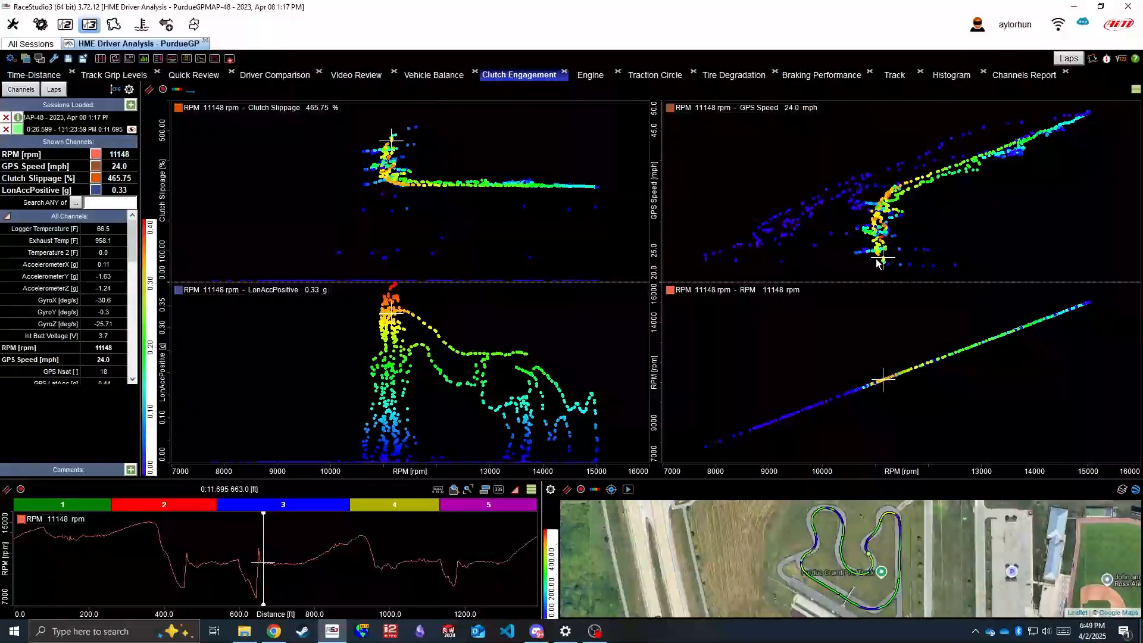
# - Inspect the colour-coded points in the Clutch Slippage cluster and their matching acceleration, GPS speed and track locations
pyautogui.click(389, 156)
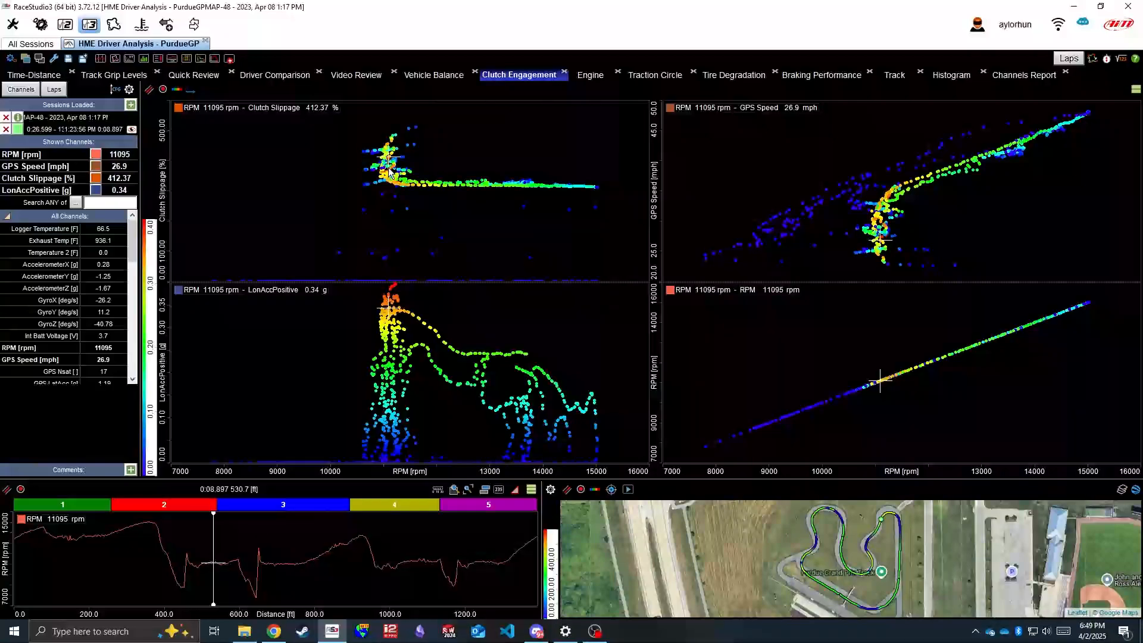
pyautogui.click(388, 166)
pyautogui.click(387, 171)
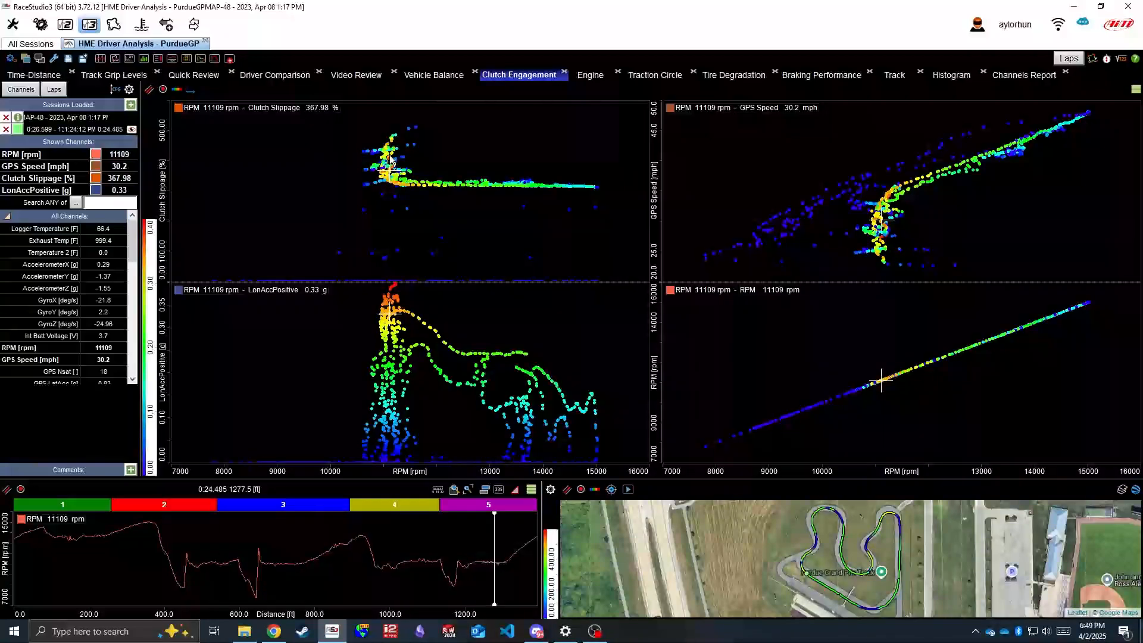
pyautogui.click(394, 159)
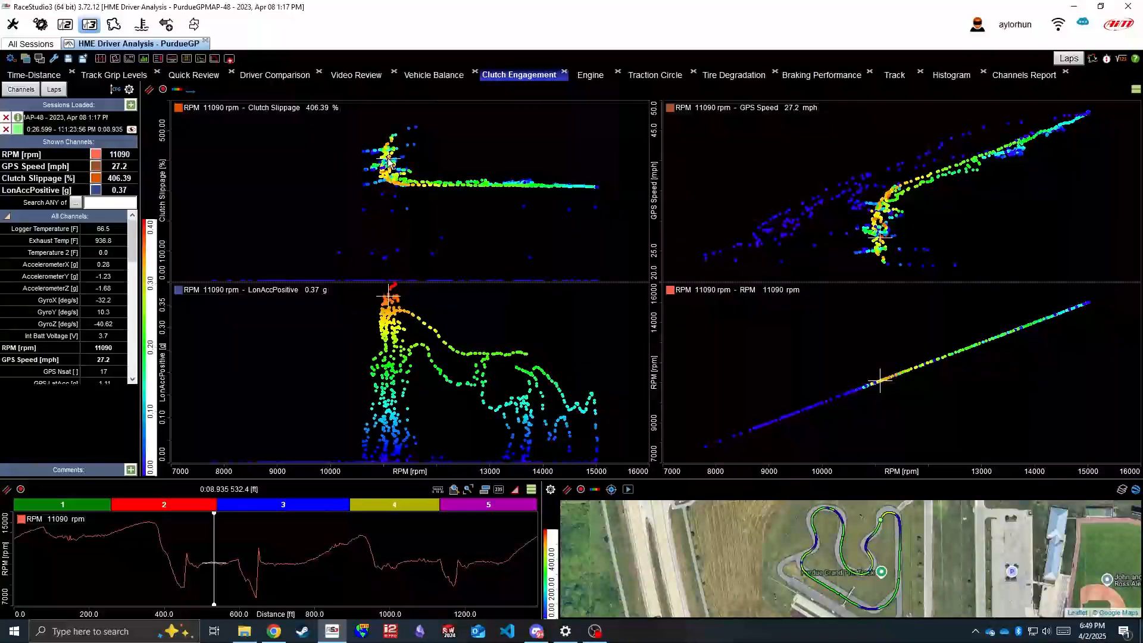
pyautogui.click(391, 160)
pyautogui.click(393, 162)
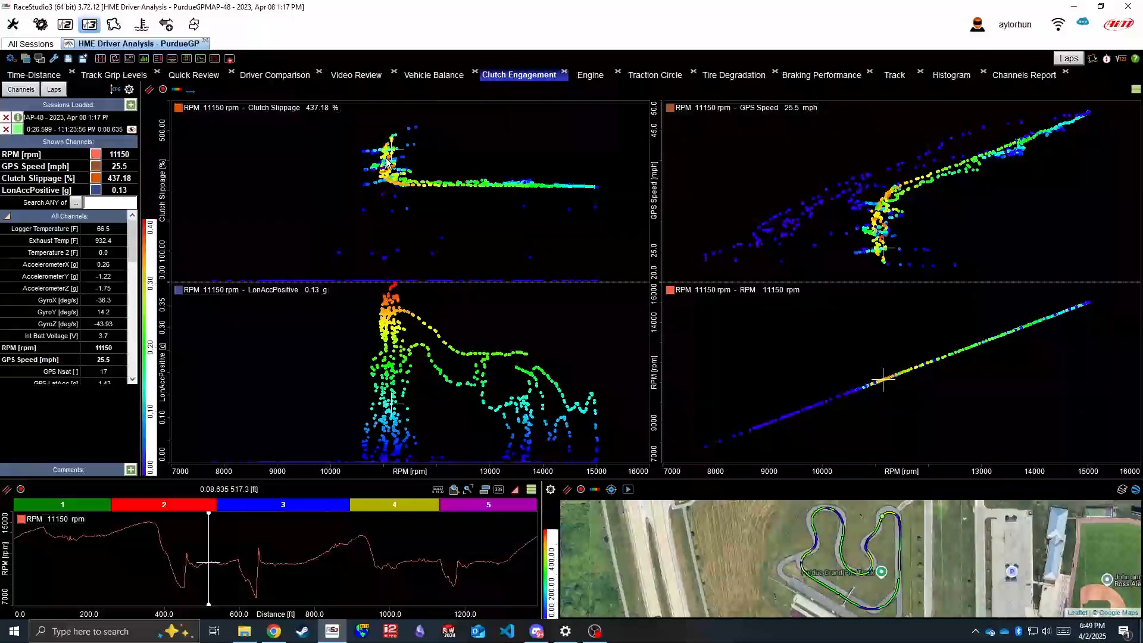
pyautogui.click(388, 164)
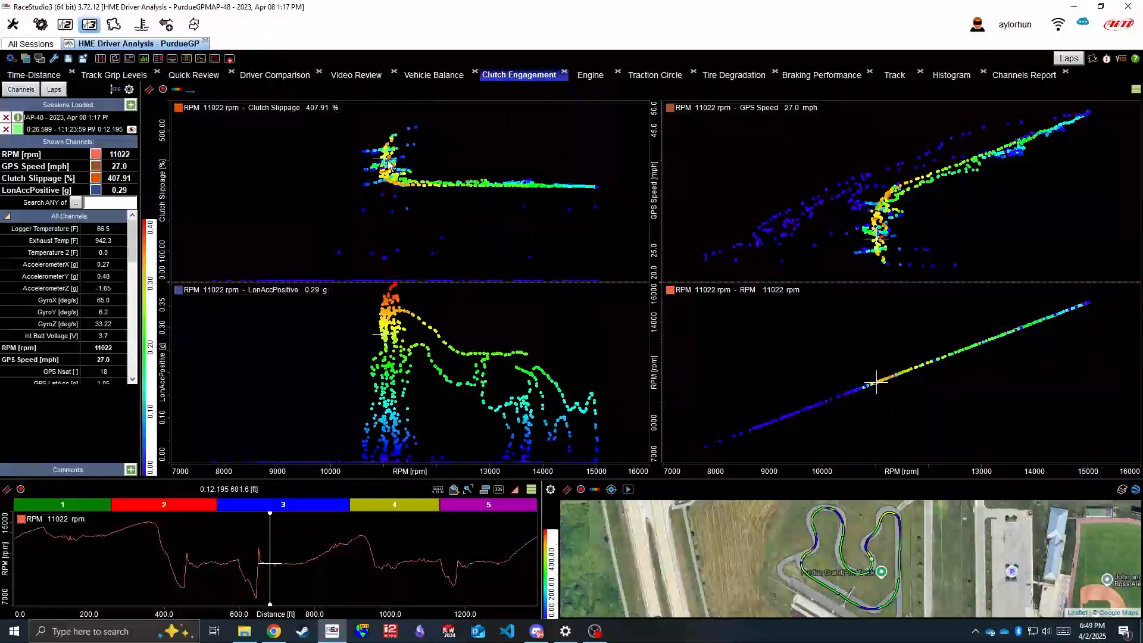